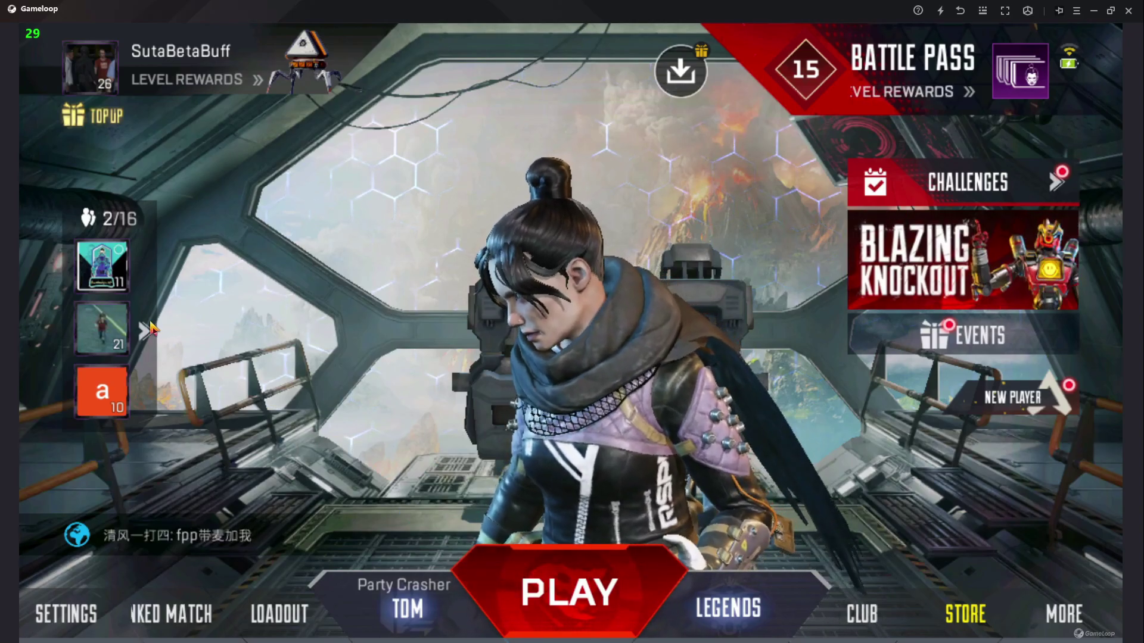
Open and close the friends side panel, then the Club screen.
{"action": "left_click", "coordinate": [146, 331]}
{"action": "left_click", "coordinate": [469, 334]}
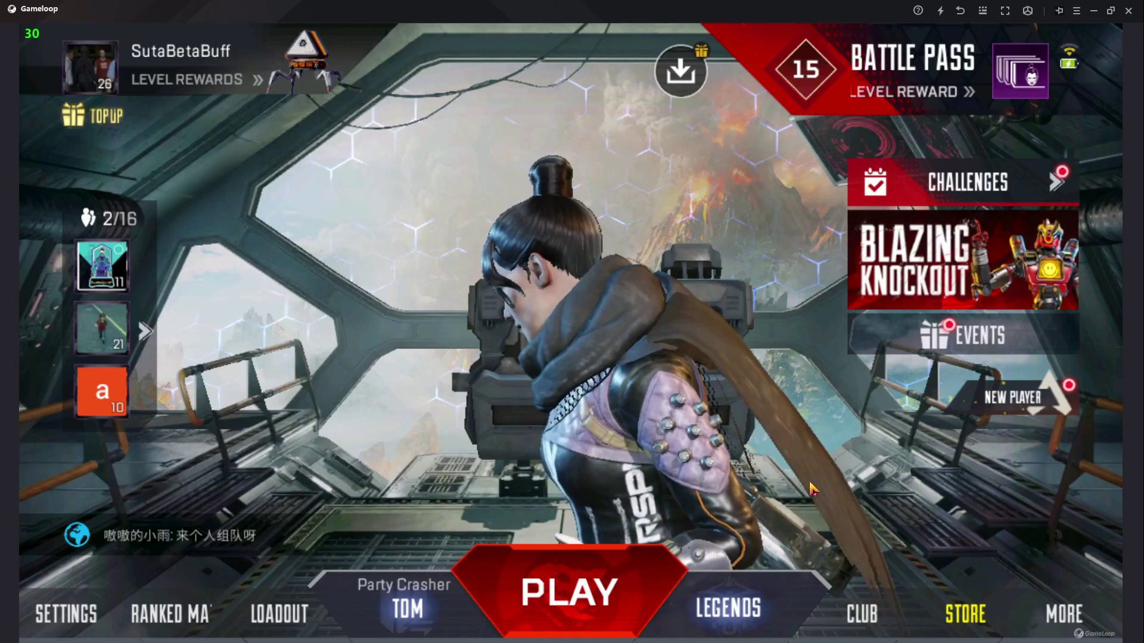
{"action": "left_click", "coordinate": [861, 614]}
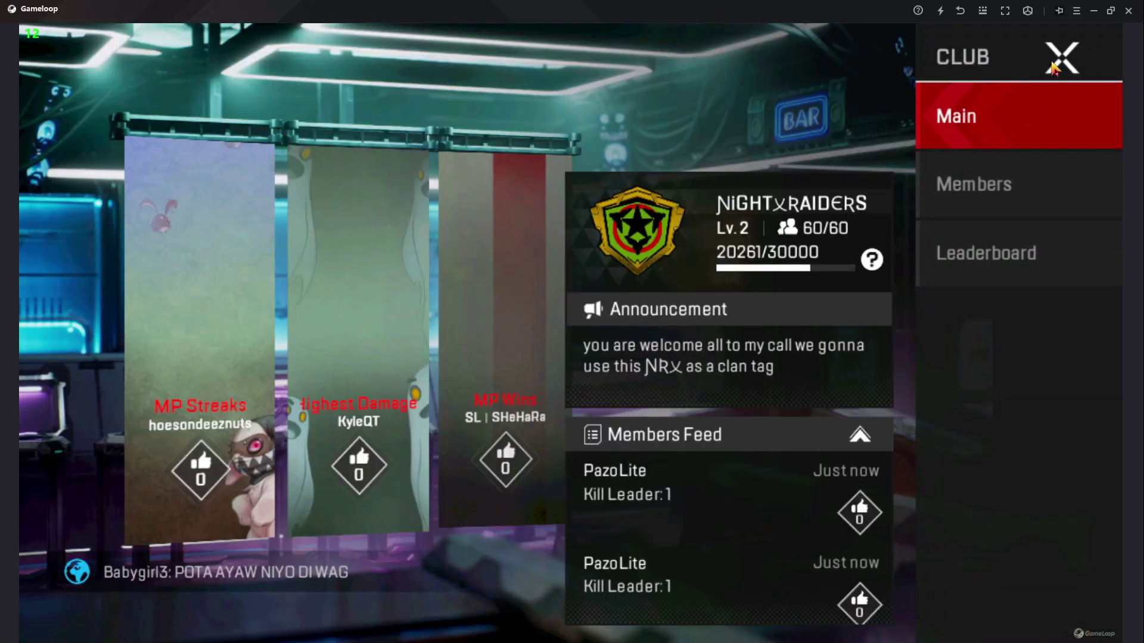
{"action": "left_click", "coordinate": [1051, 66]}
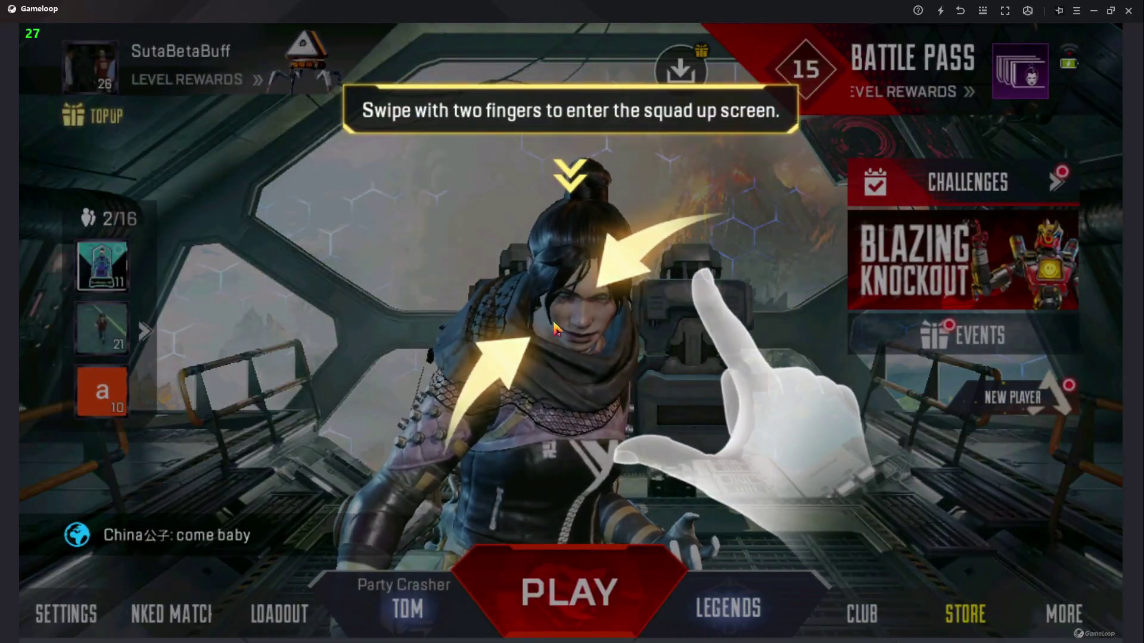
Change the lobby legend to Pathfinder, then to Octane.
{"action": "left_click", "coordinate": [552, 360]}
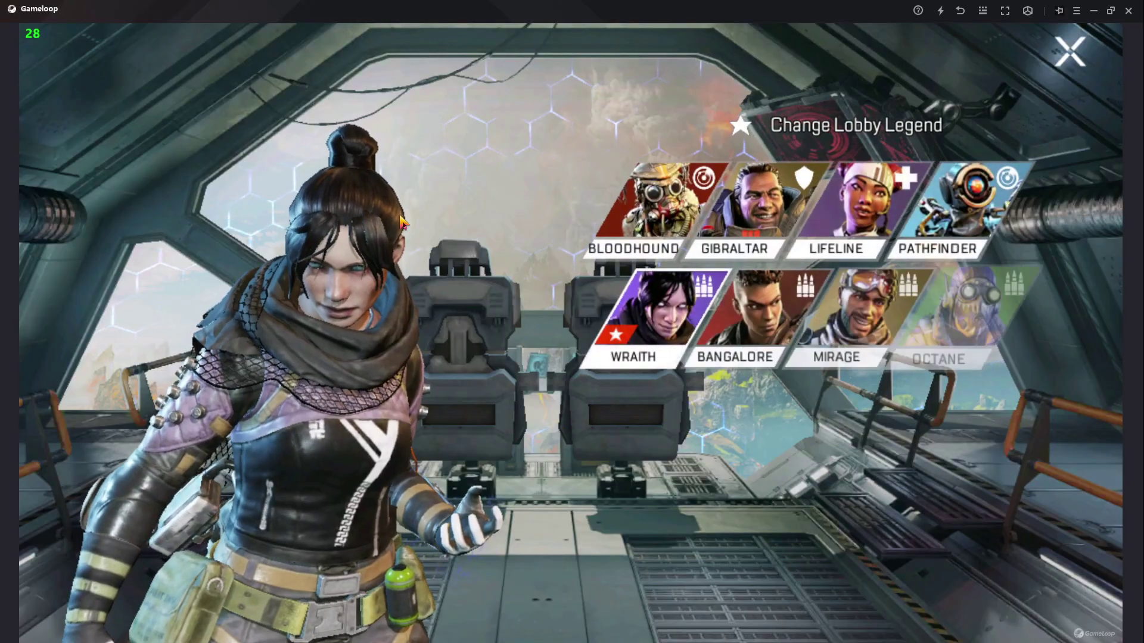
{"action": "left_click", "coordinate": [947, 241]}
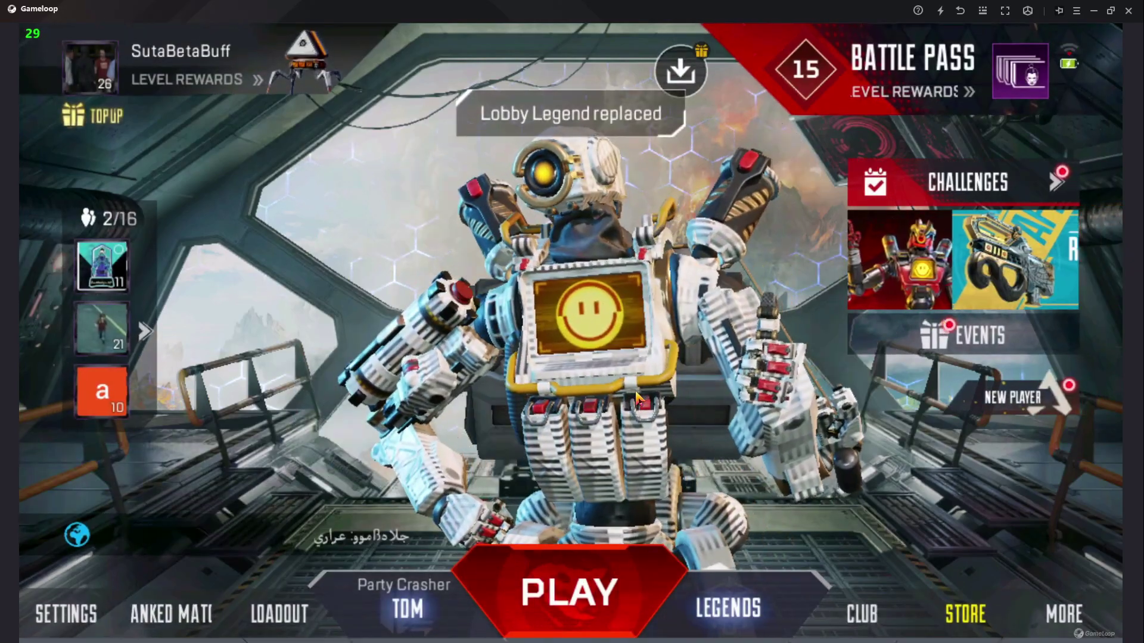
{"action": "left_click", "coordinate": [584, 401]}
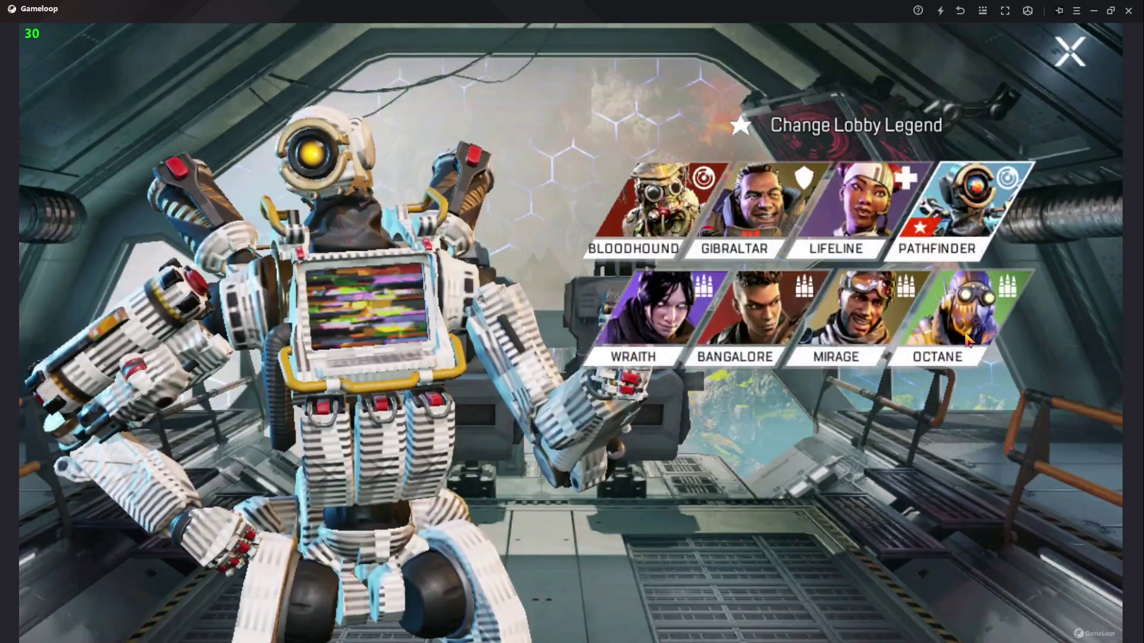
{"action": "left_click", "coordinate": [966, 330]}
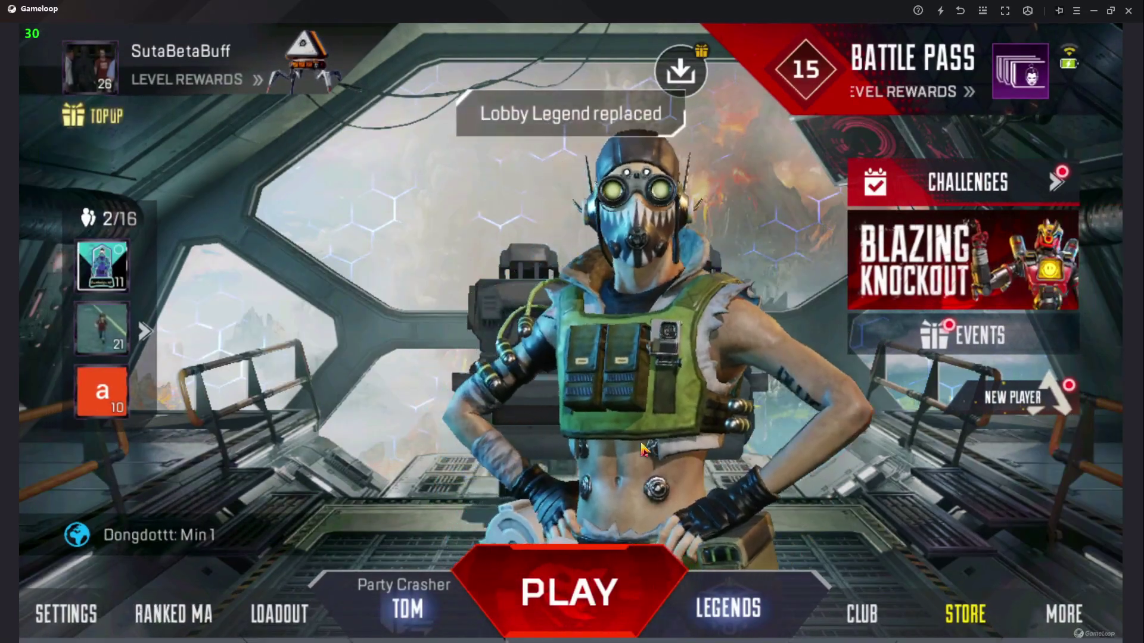
{"action": "left_click", "coordinate": [80, 615]}
Set display to ExtremeHD quality, Extremely high frame rate and Realistic style, and confirm.
{"action": "left_click", "coordinate": [1021, 251]}
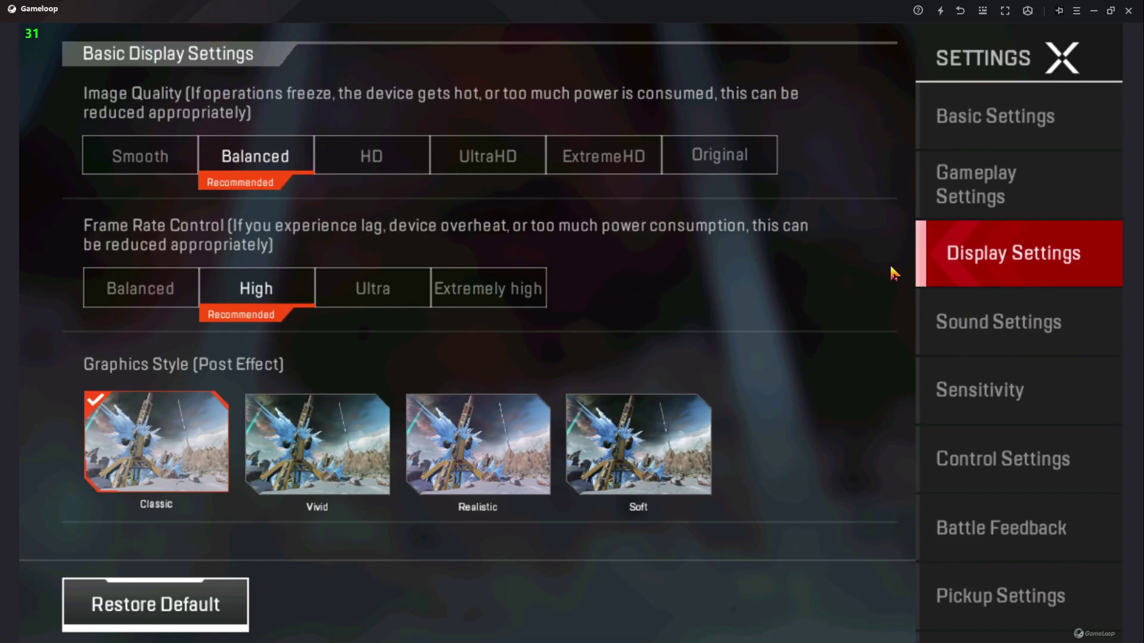
{"action": "left_click", "coordinate": [641, 155]}
{"action": "left_click", "coordinate": [518, 289]}
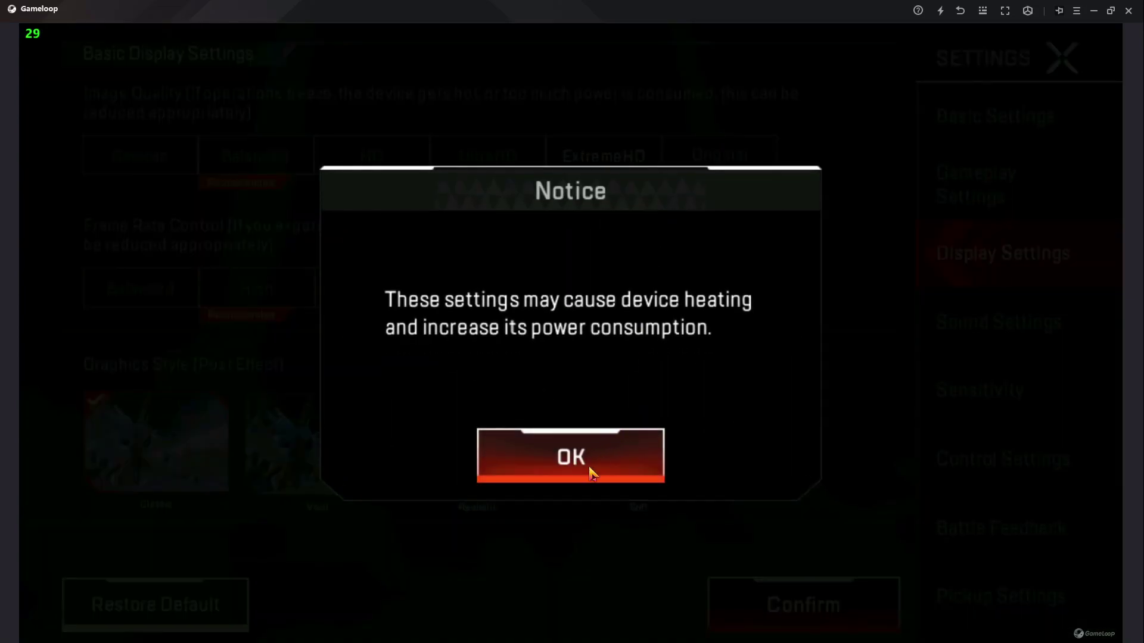
{"action": "left_click", "coordinate": [592, 470]}
{"action": "left_click", "coordinate": [478, 443]}
{"action": "left_click", "coordinate": [754, 589]}
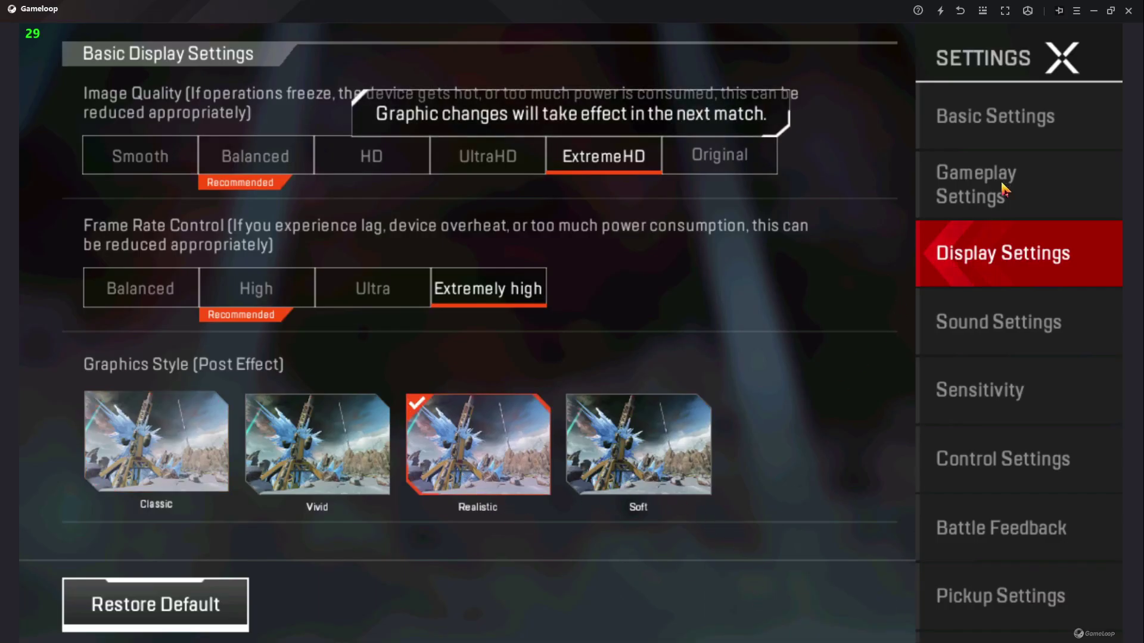
Close Settings and make Bloodhound the lobby legend.
{"action": "left_click", "coordinate": [1050, 65]}
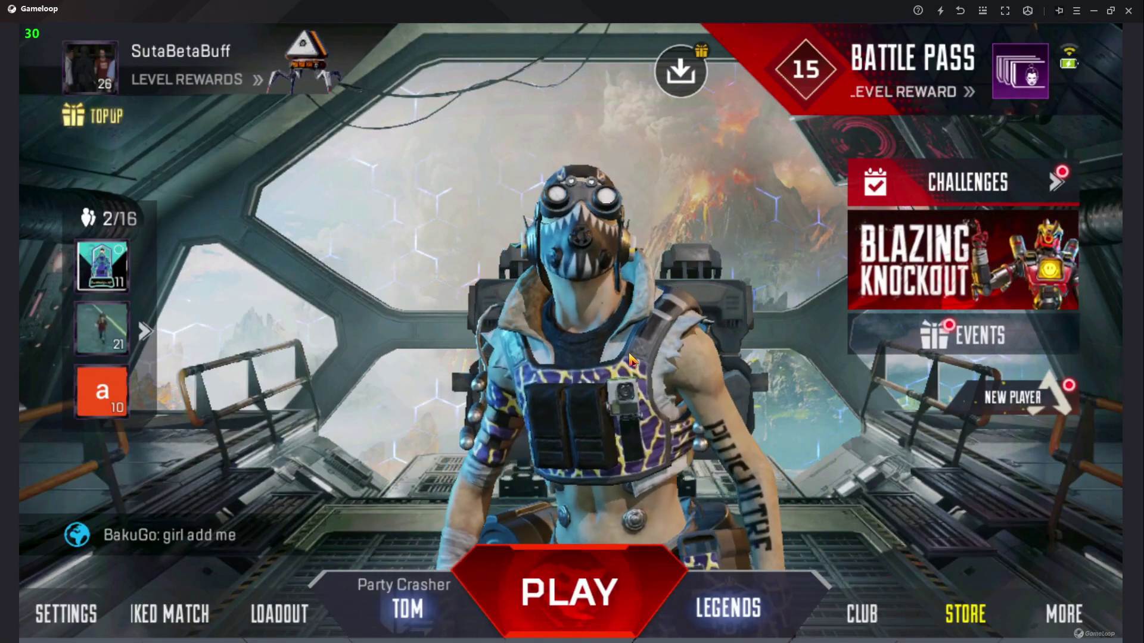
{"action": "left_click", "coordinate": [607, 286]}
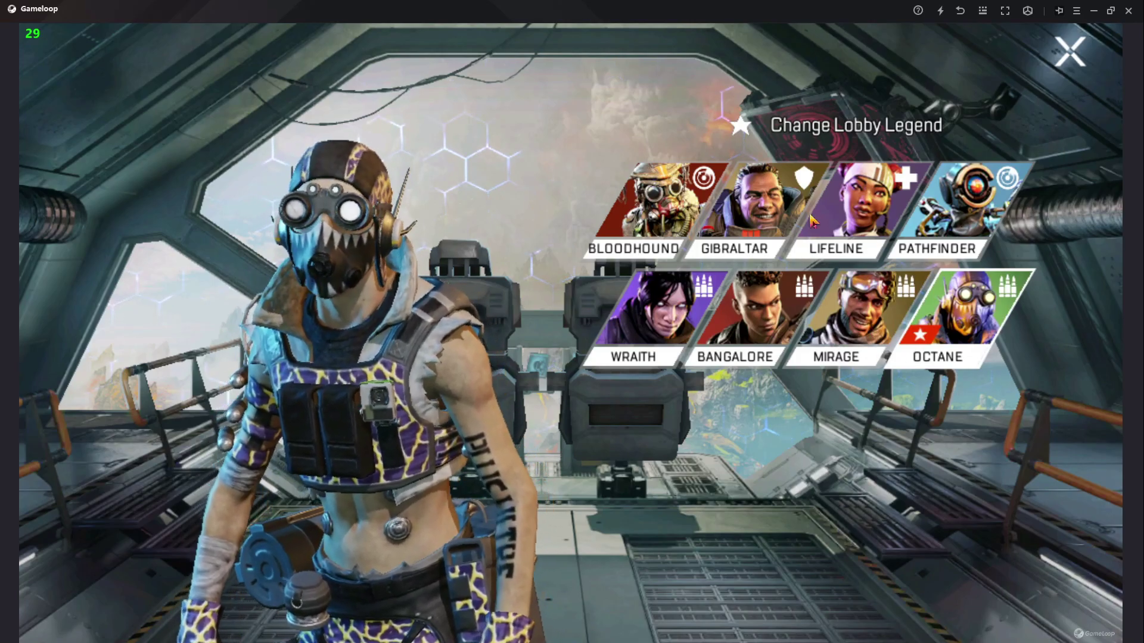
{"action": "left_click", "coordinate": [677, 218]}
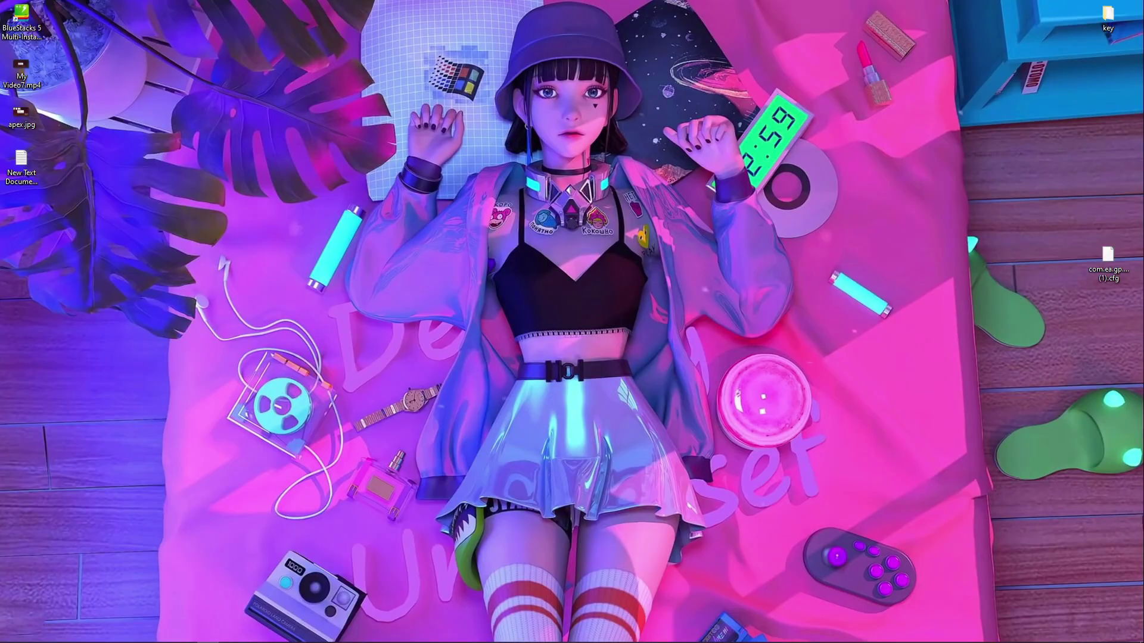
Launch Chrome from Windows search and open the GameLoop.Store bookmark.
{"action": "left_click", "coordinate": [31, 634]}
{"action": "left_click", "coordinate": [198, 90]}
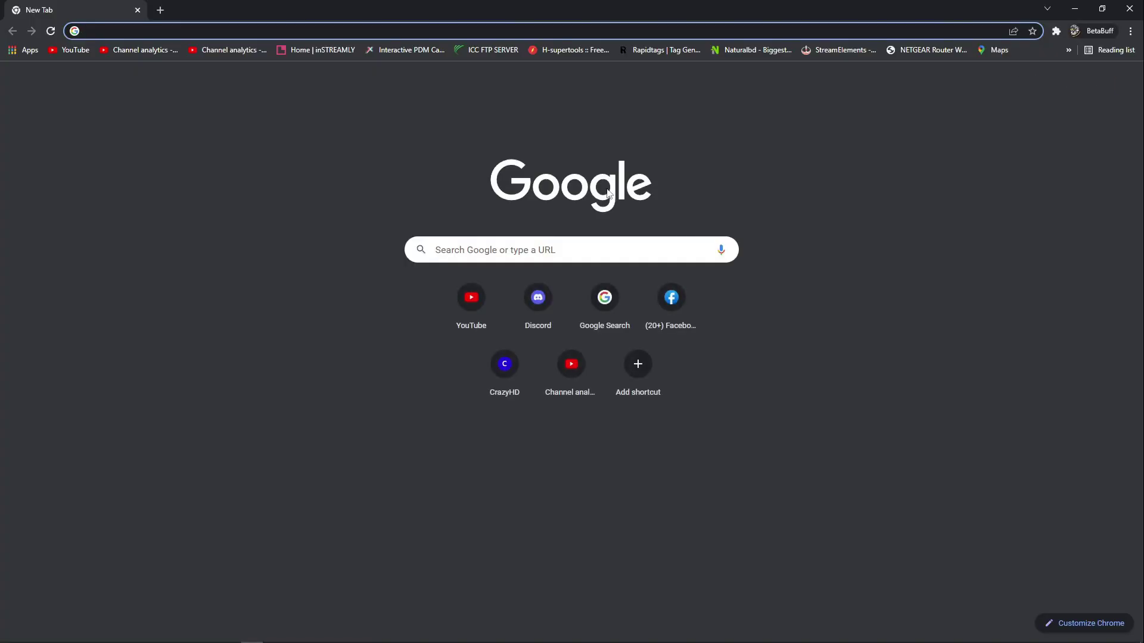
{"action": "left_click", "coordinate": [1070, 50]}
{"action": "scroll", "coordinate": [881, 417], "scroll_direction": "down", "scroll_amount": 3}
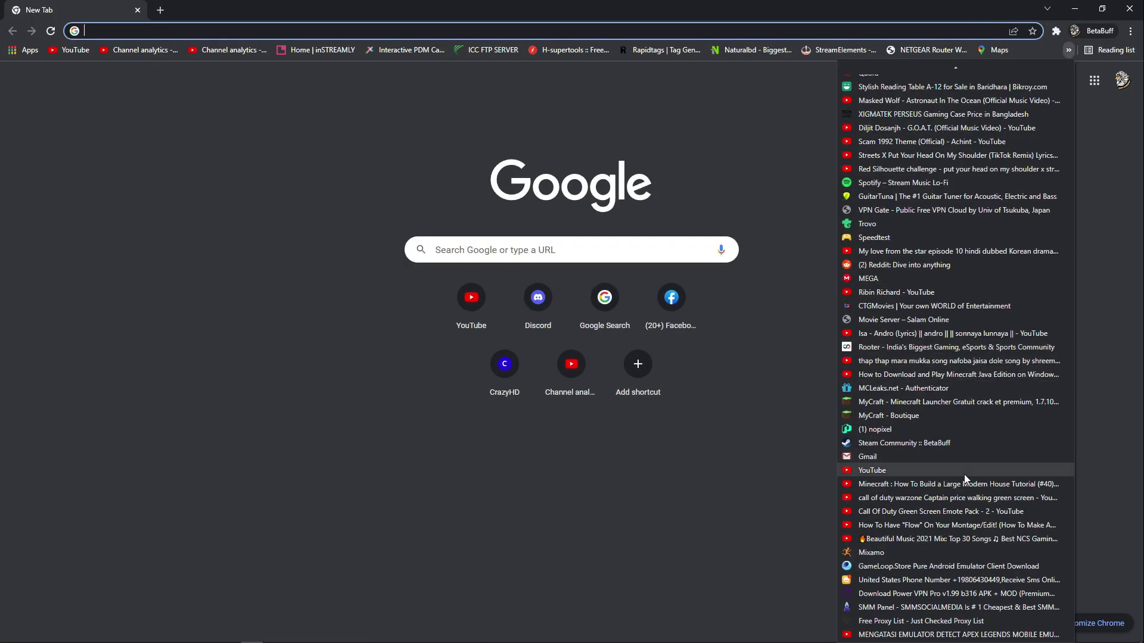
{"action": "left_click", "coordinate": [884, 567]}
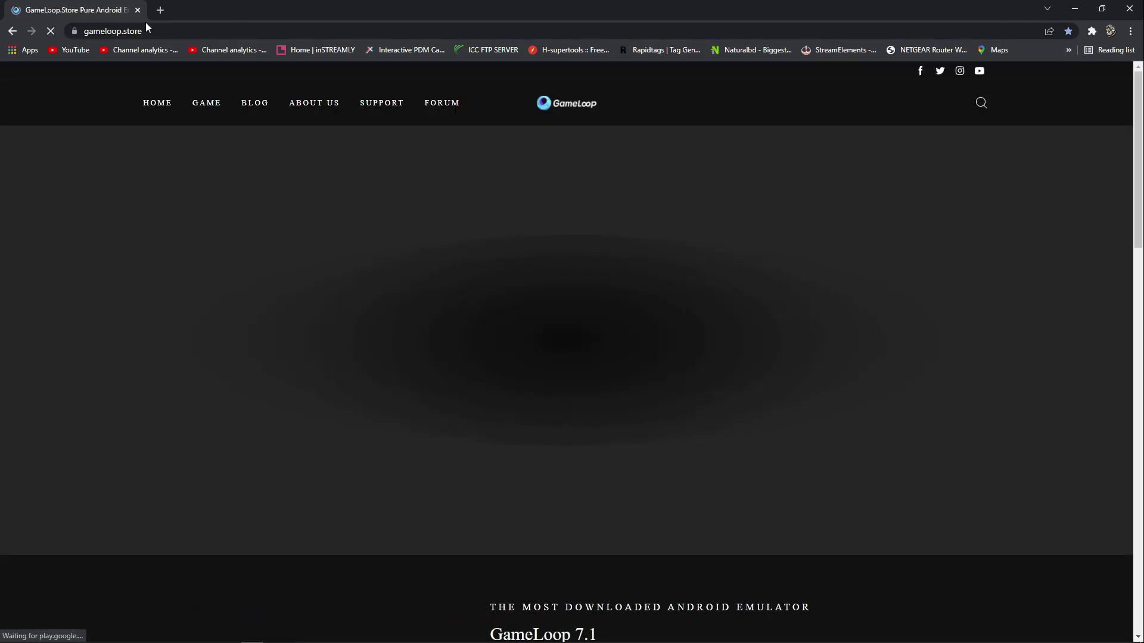
Download the GameLoop client, then close Chrome while letting the download continue.
{"action": "left_click", "coordinate": [147, 29]}
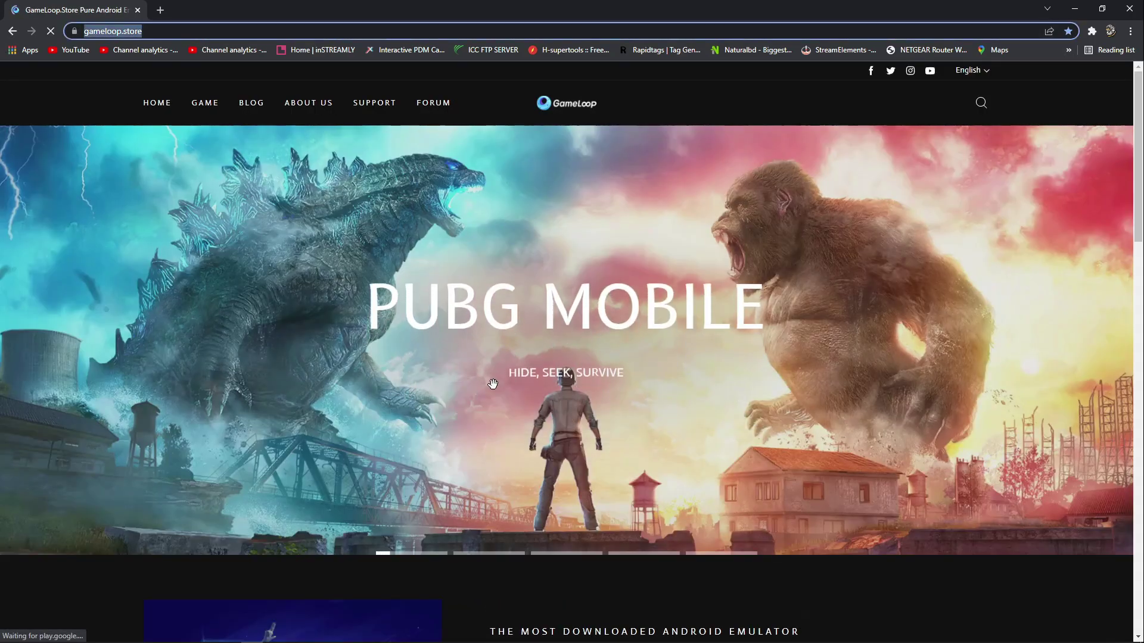
{"action": "scroll", "coordinate": [570, 288], "scroll_direction": "down", "scroll_amount": 7}
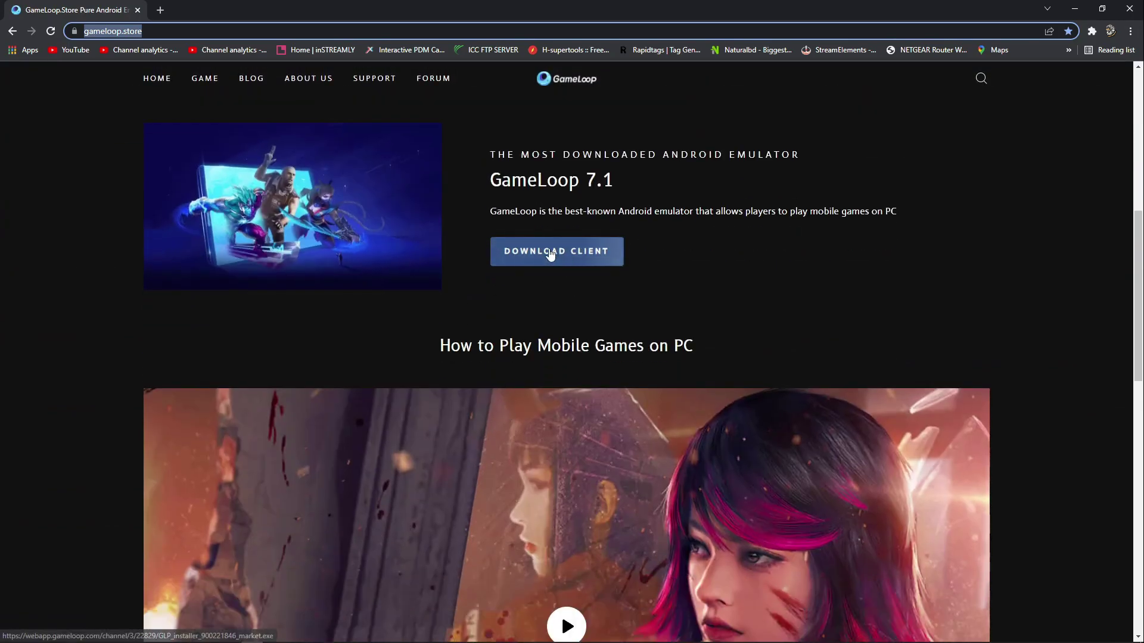
{"action": "left_click", "coordinate": [572, 252]}
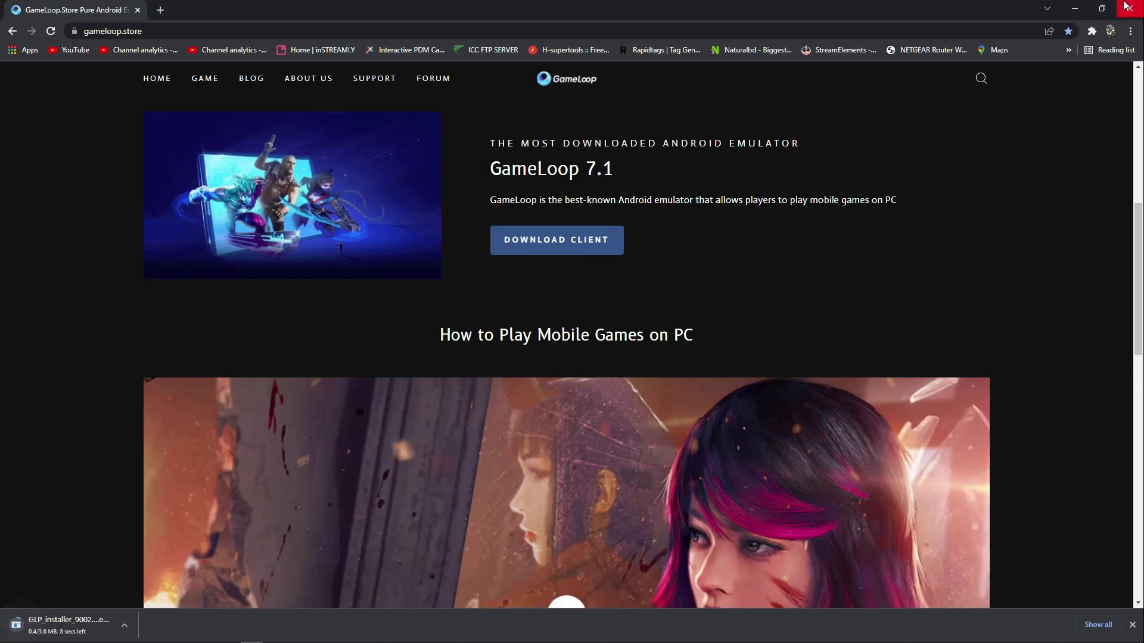
{"action": "left_click", "coordinate": [1127, 7]}
{"action": "left_click", "coordinate": [643, 99]}
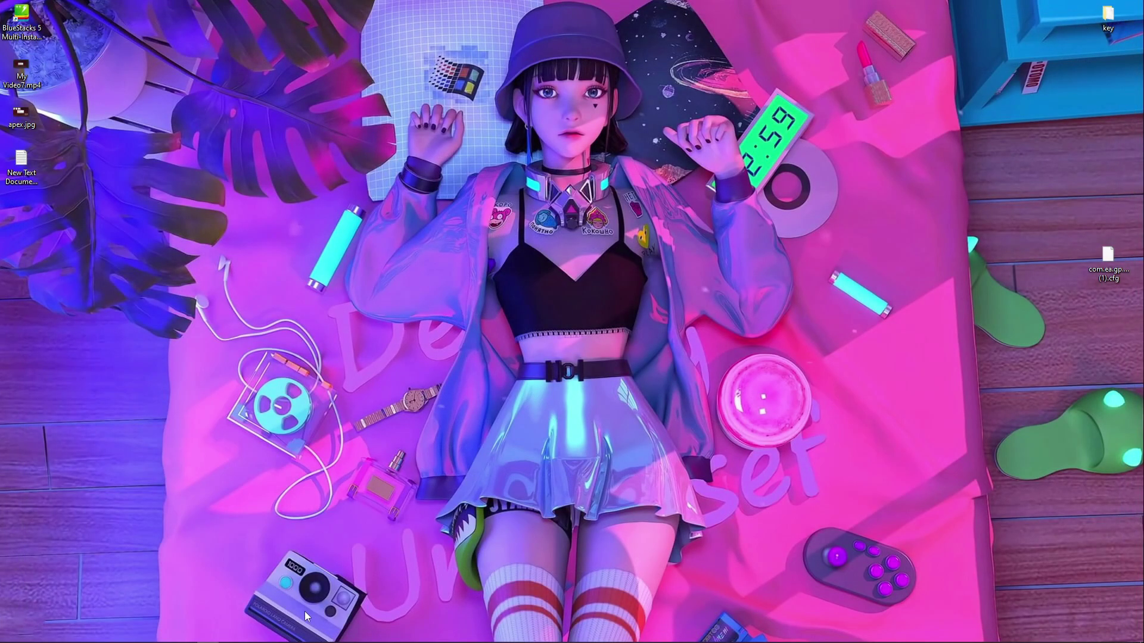
{"action": "mouse_move", "coordinate": [237, 641]}
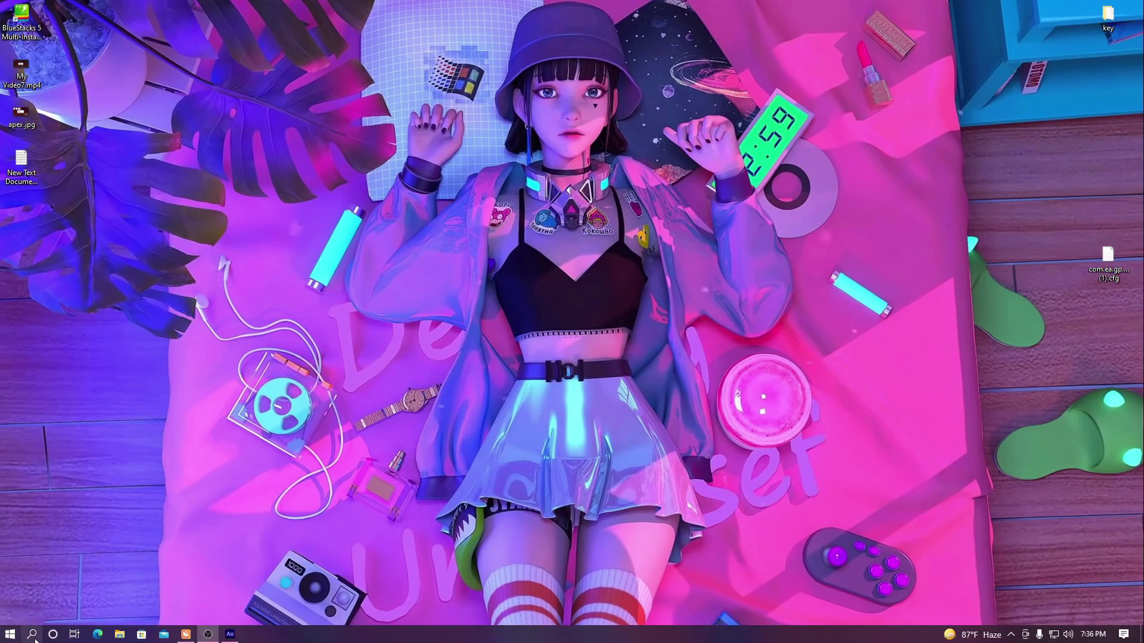
Relaunch GameLoop, bring its window up from the tray, and switch to the Me tab.
{"action": "left_click", "coordinate": [32, 634]}
{"action": "left_click", "coordinate": [92, 256]}
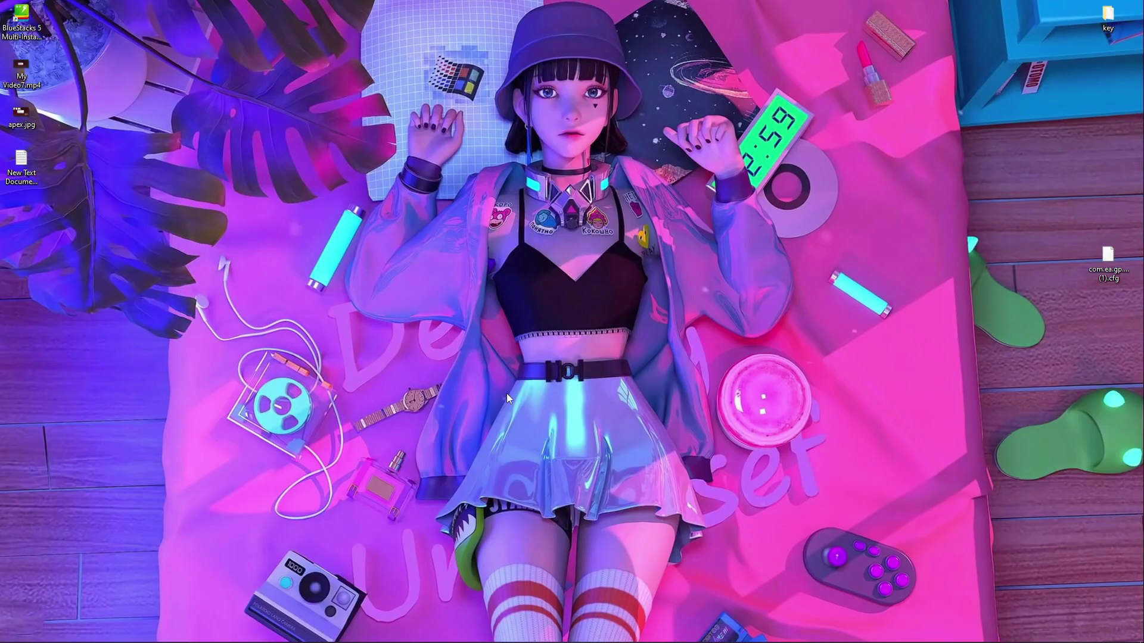
{"action": "mouse_move", "coordinate": [899, 634]}
{"action": "left_click", "coordinate": [1000, 636]}
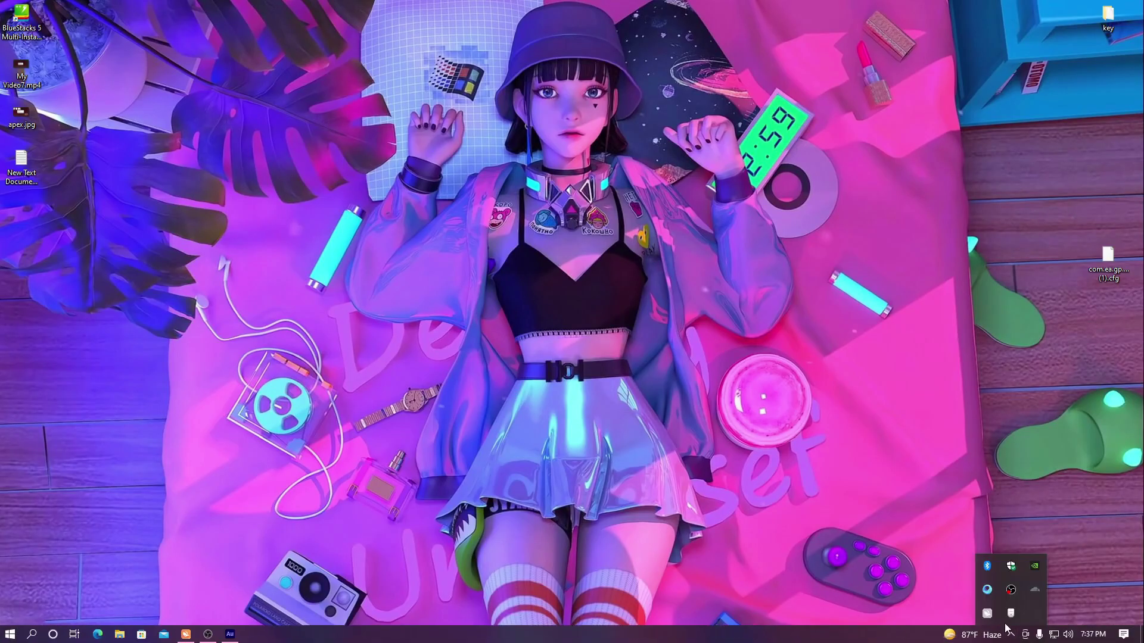
{"action": "left_click", "coordinate": [986, 590]}
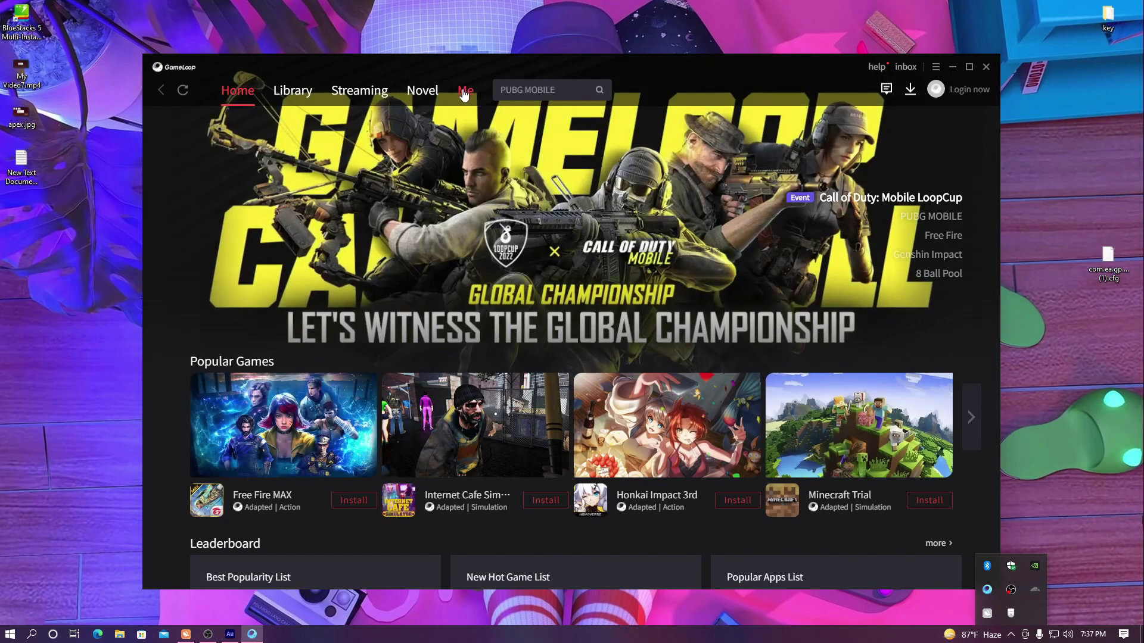
{"action": "left_click", "coordinate": [466, 90]}
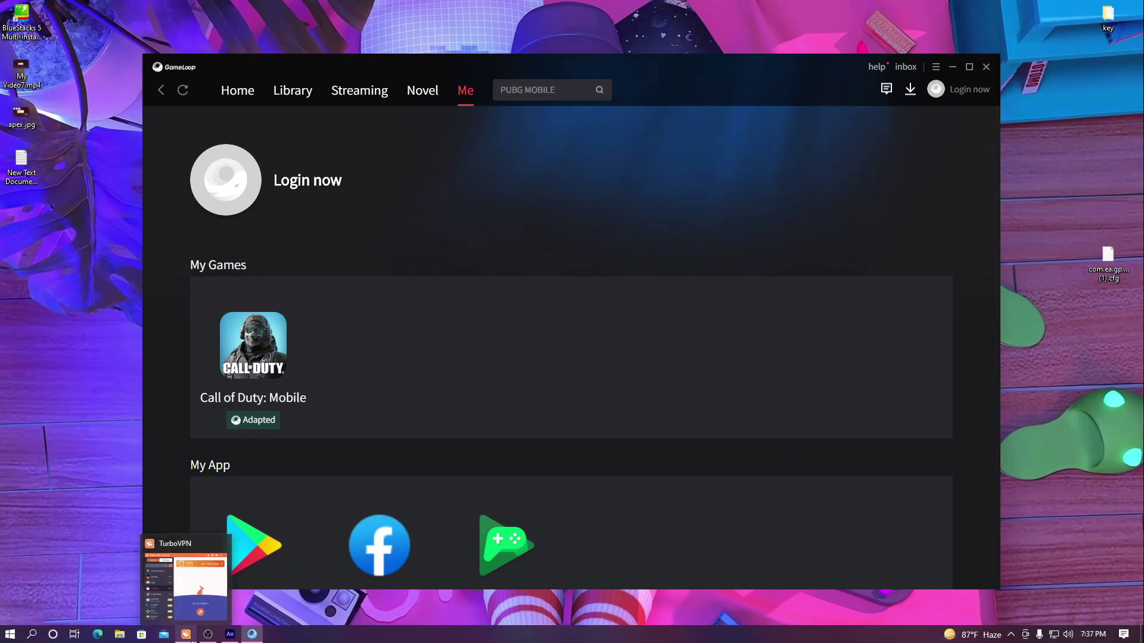
Connect Turbo VPN through the free Singapore server and hide its window.
{"action": "left_click", "coordinate": [190, 637]}
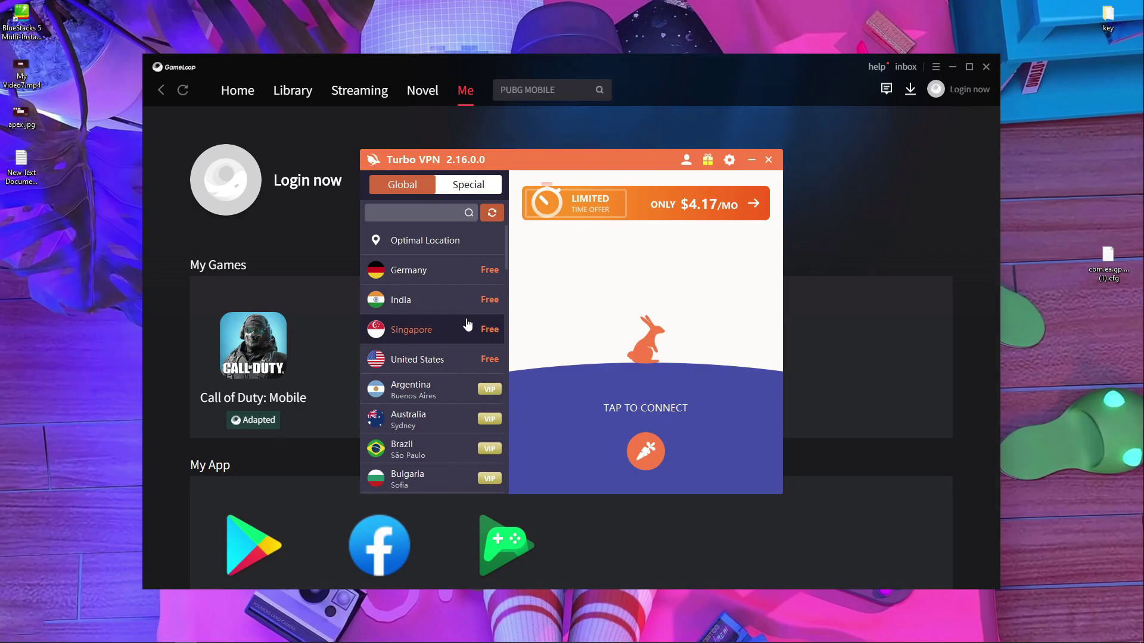
{"action": "left_click", "coordinate": [430, 334]}
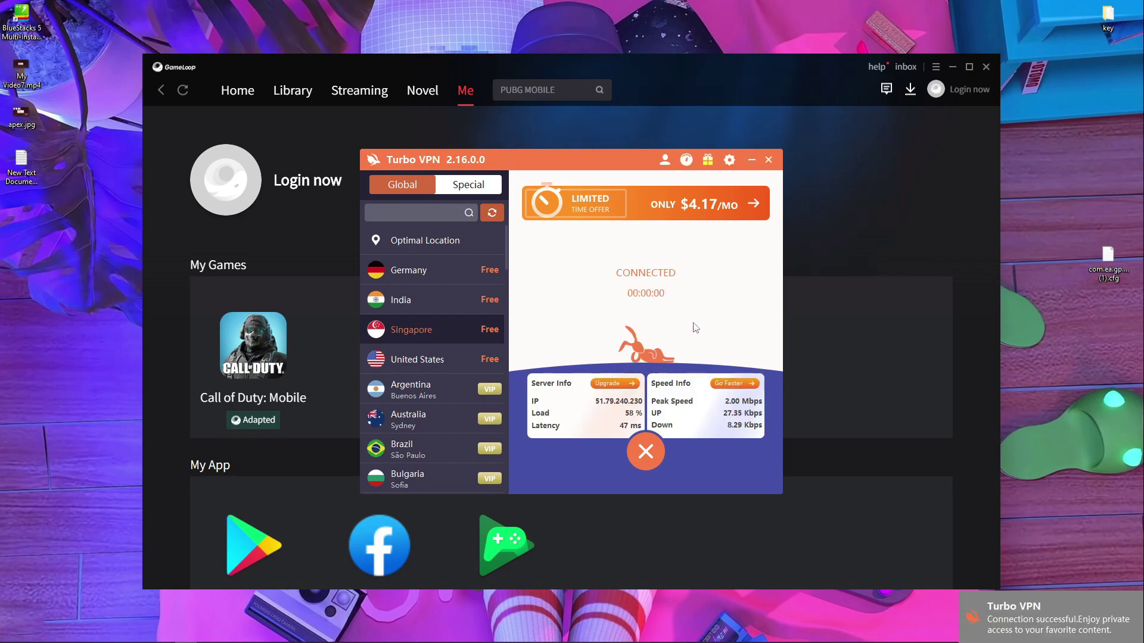
{"action": "left_click", "coordinate": [863, 307]}
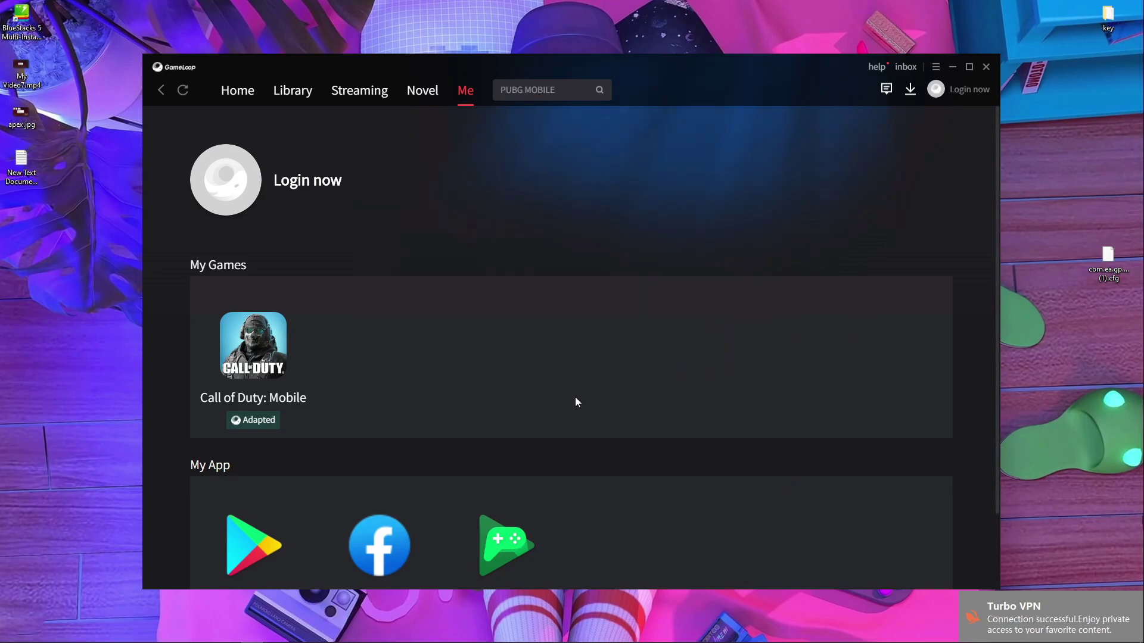
Launch Google Play Store from My App, then back out to the Android home screen.
{"action": "scroll", "coordinate": [274, 478], "scroll_direction": "down", "scroll_amount": 2}
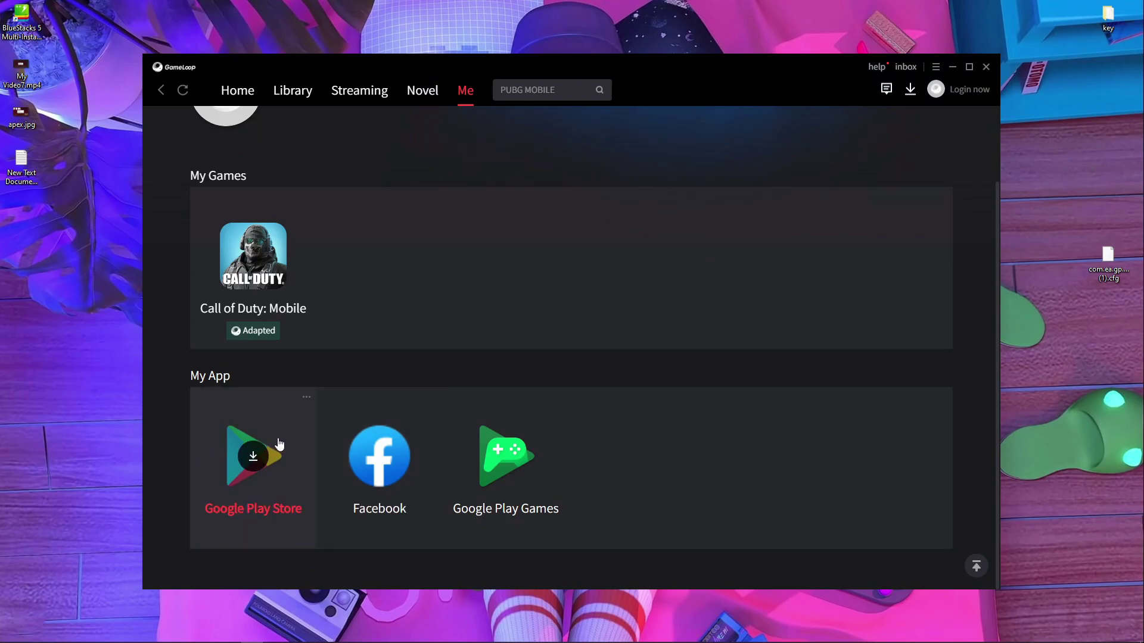
{"action": "left_click", "coordinate": [279, 444]}
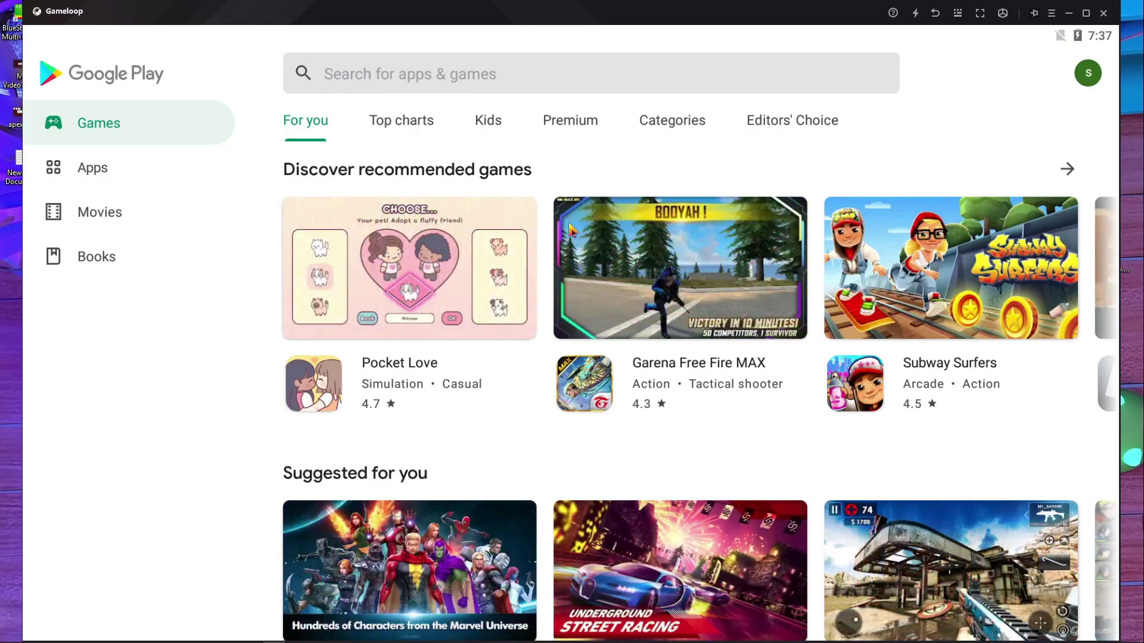
{"action": "left_click", "coordinate": [936, 13]}
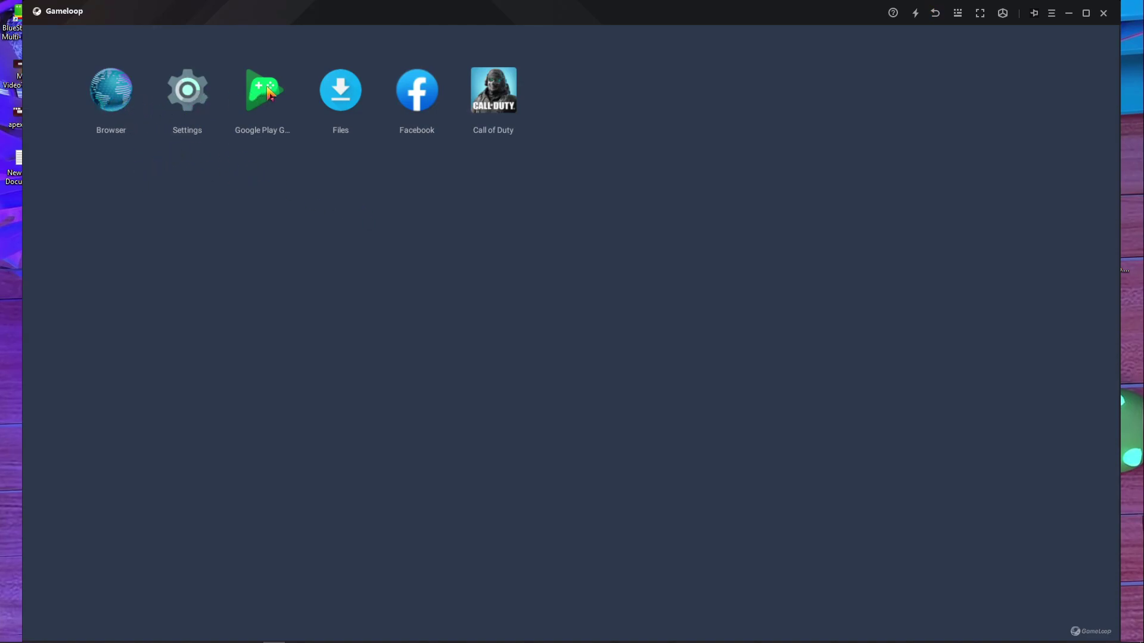
In the emulator's Settings, browse Apps to Google Play Store's storage details.
{"action": "left_click", "coordinate": [189, 96]}
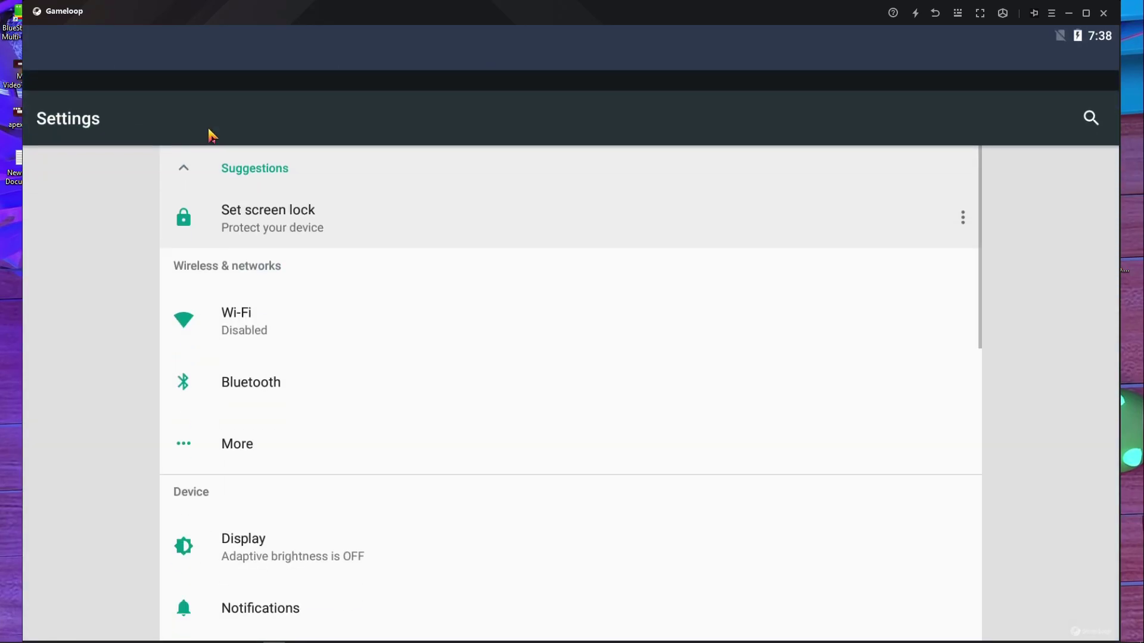
{"action": "left_click_drag", "start_coordinate": [486, 490], "coordinate": [434, 251]}
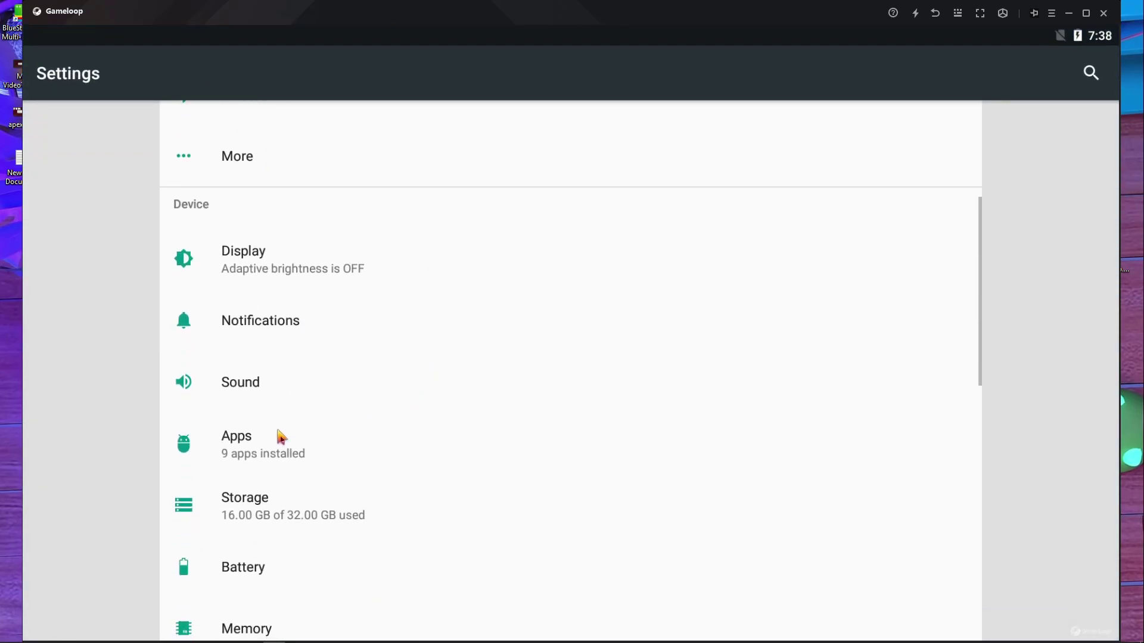
{"action": "left_click", "coordinate": [318, 451]}
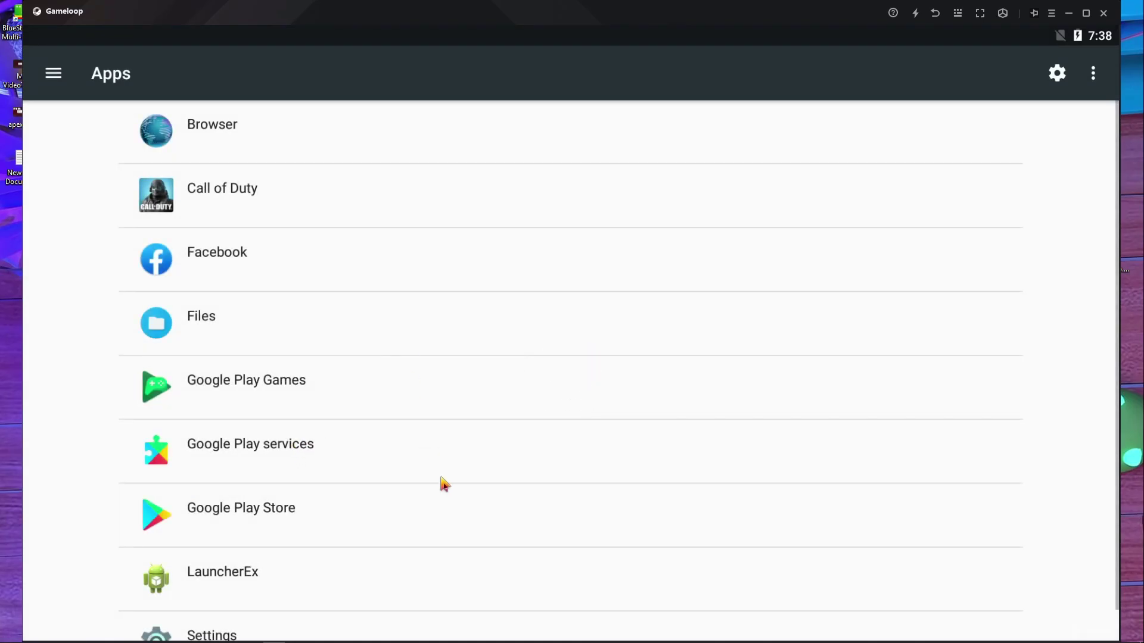
{"action": "left_click_drag", "start_coordinate": [434, 459], "coordinate": [447, 357]}
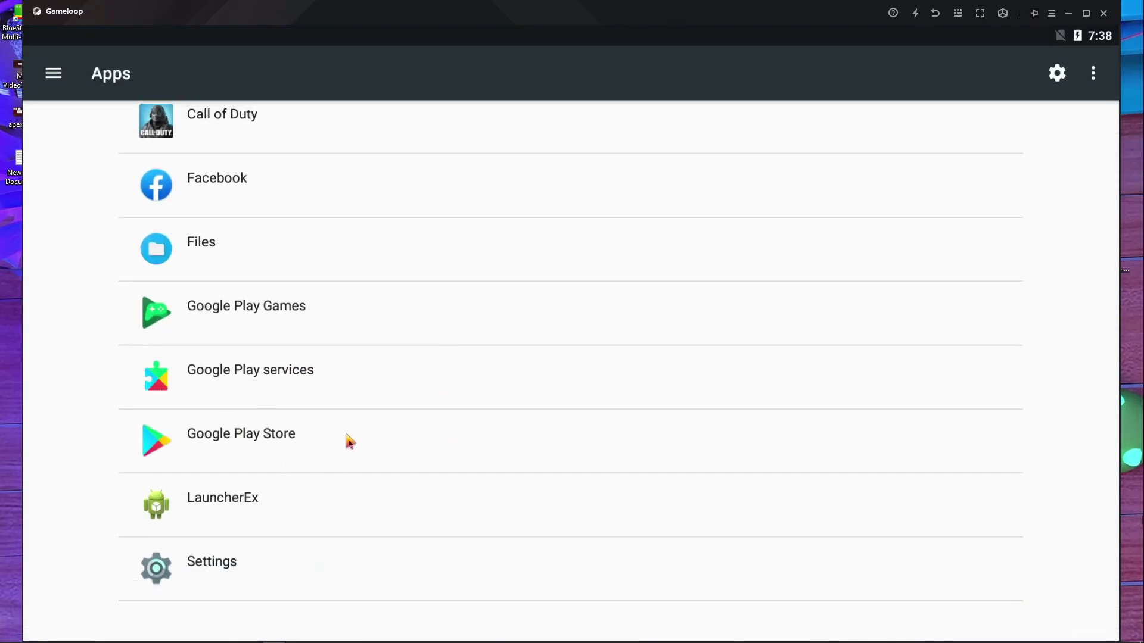
{"action": "left_click", "coordinate": [283, 446]}
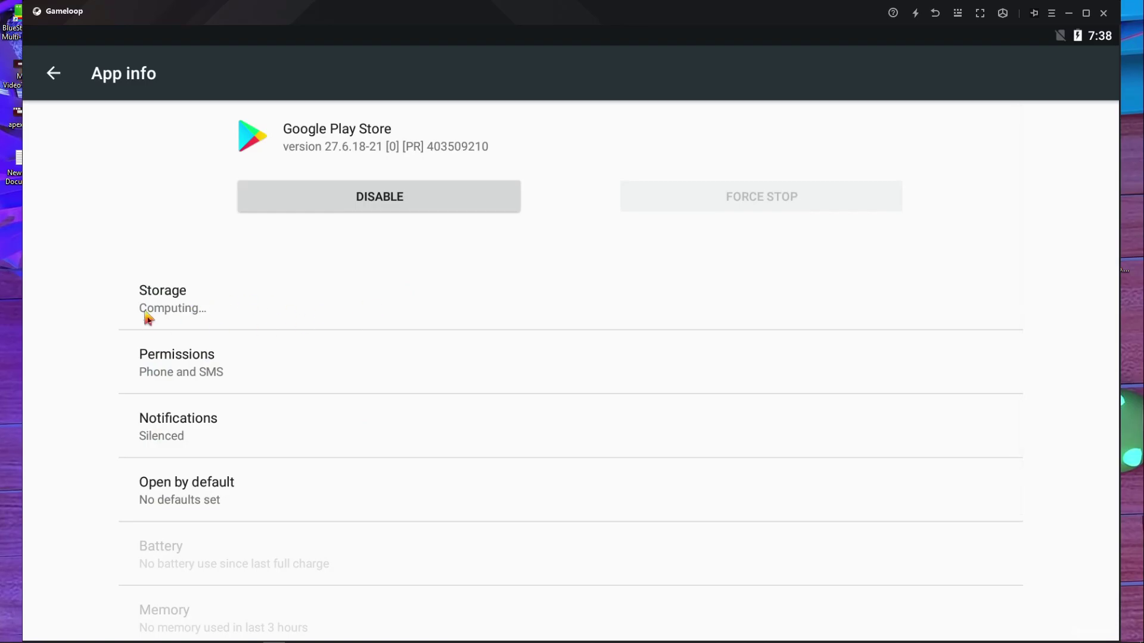
{"action": "left_click", "coordinate": [257, 310]}
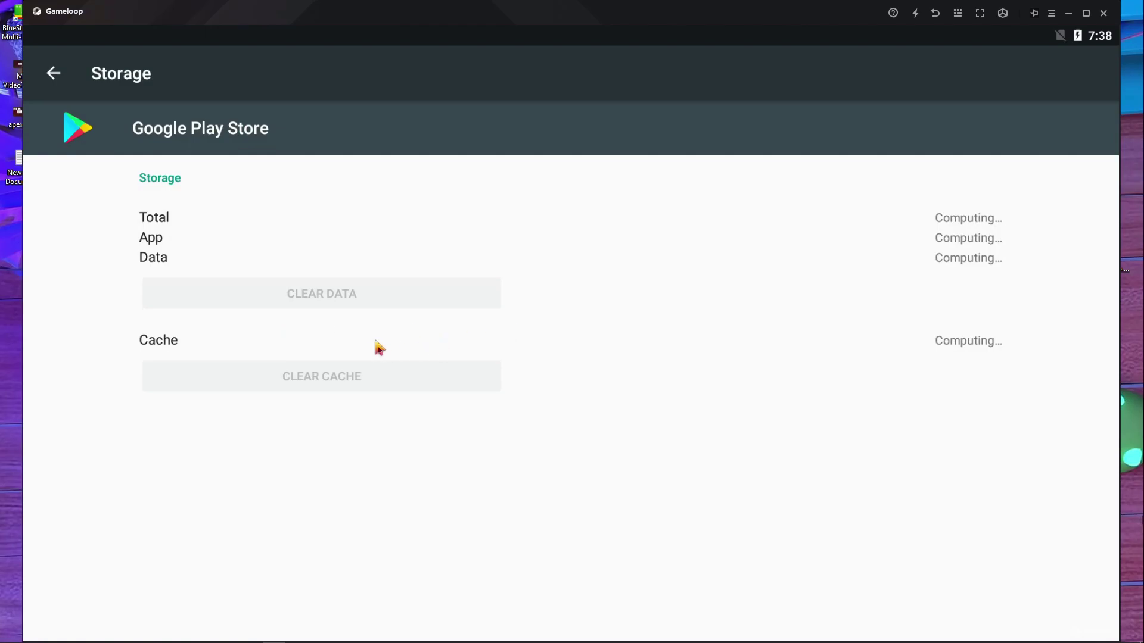
{"action": "left_click", "coordinate": [53, 74]}
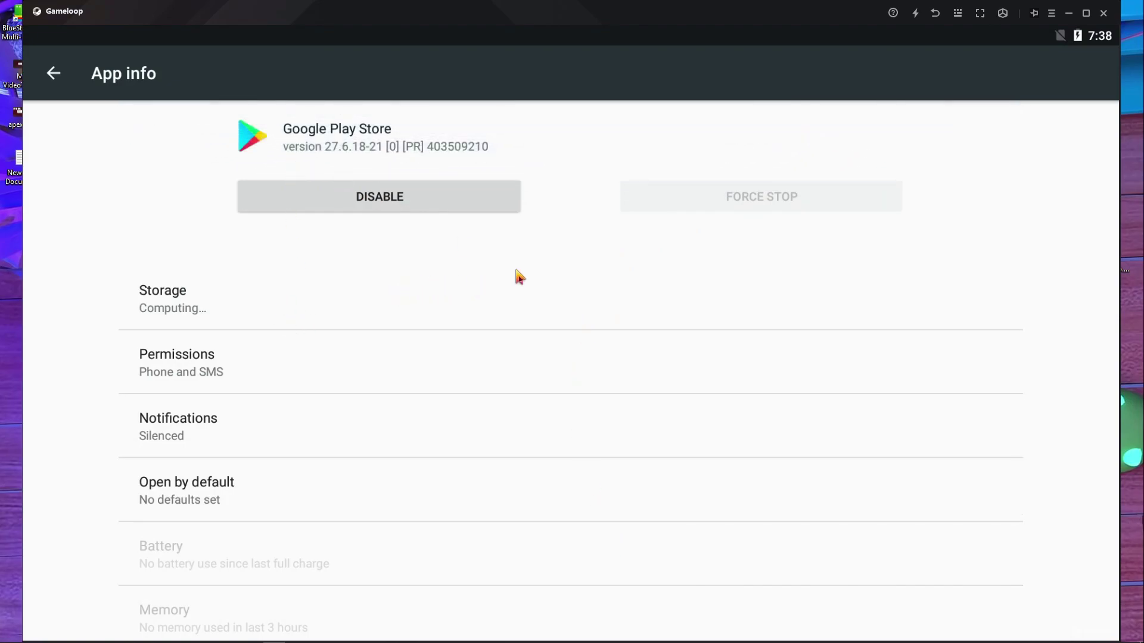
{"action": "left_click", "coordinate": [53, 74]}
Clear Google Play Store's app data to 0 B, then exit the emulator.
{"action": "left_click", "coordinate": [285, 440]}
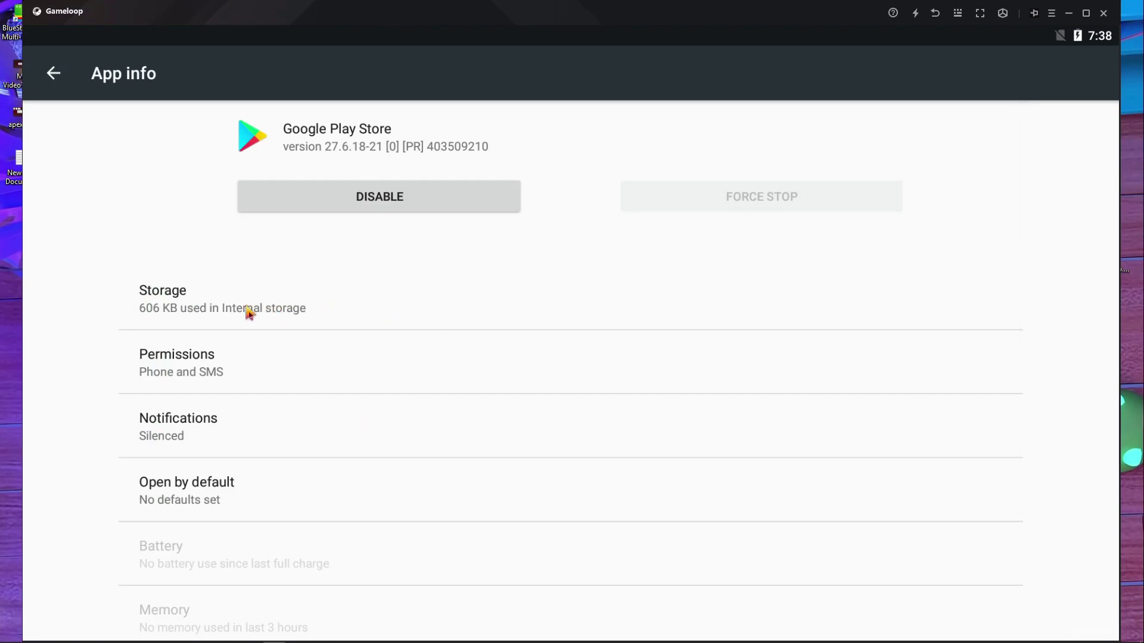
{"action": "left_click", "coordinate": [327, 309]}
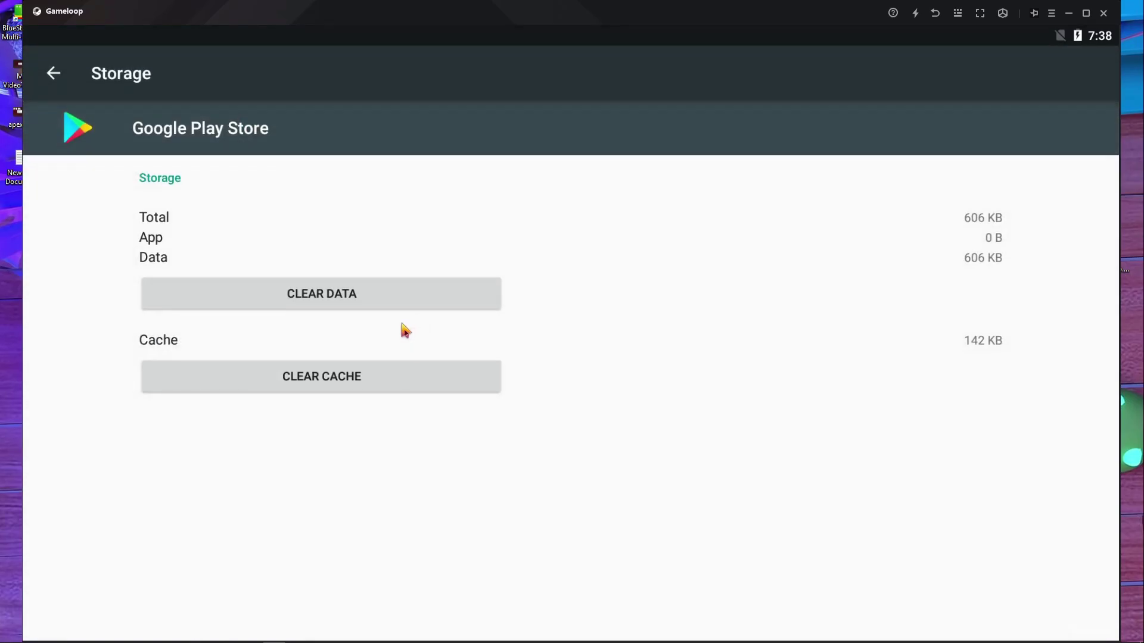
{"action": "left_click", "coordinate": [373, 302]}
{"action": "left_click", "coordinate": [875, 388]}
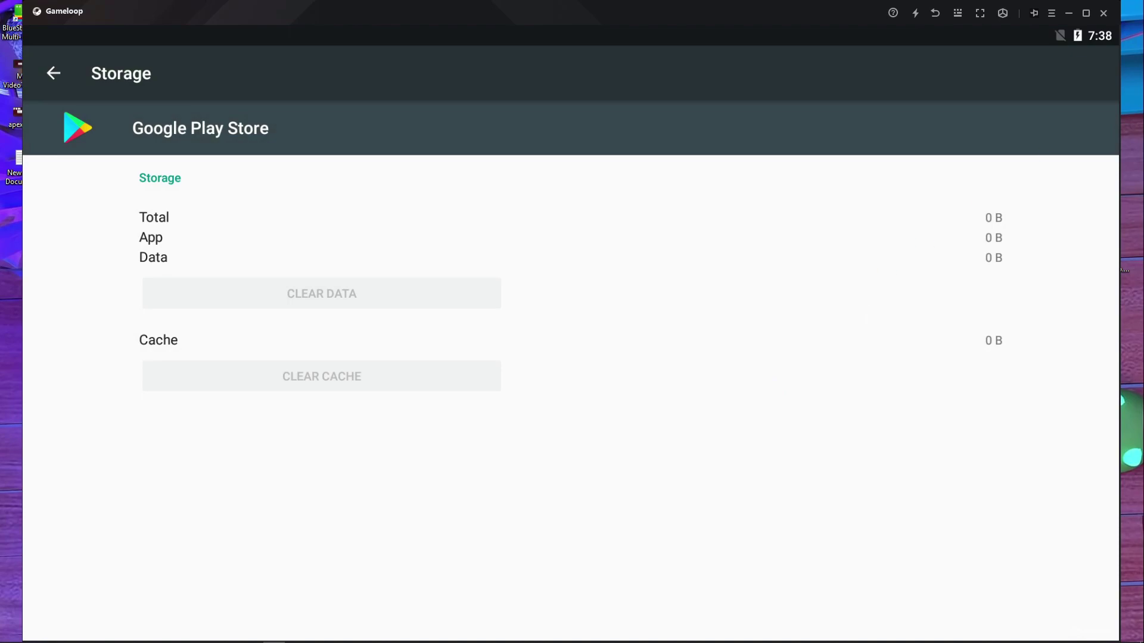
{"action": "left_click", "coordinate": [1105, 13]}
{"action": "left_click", "coordinate": [603, 341]}
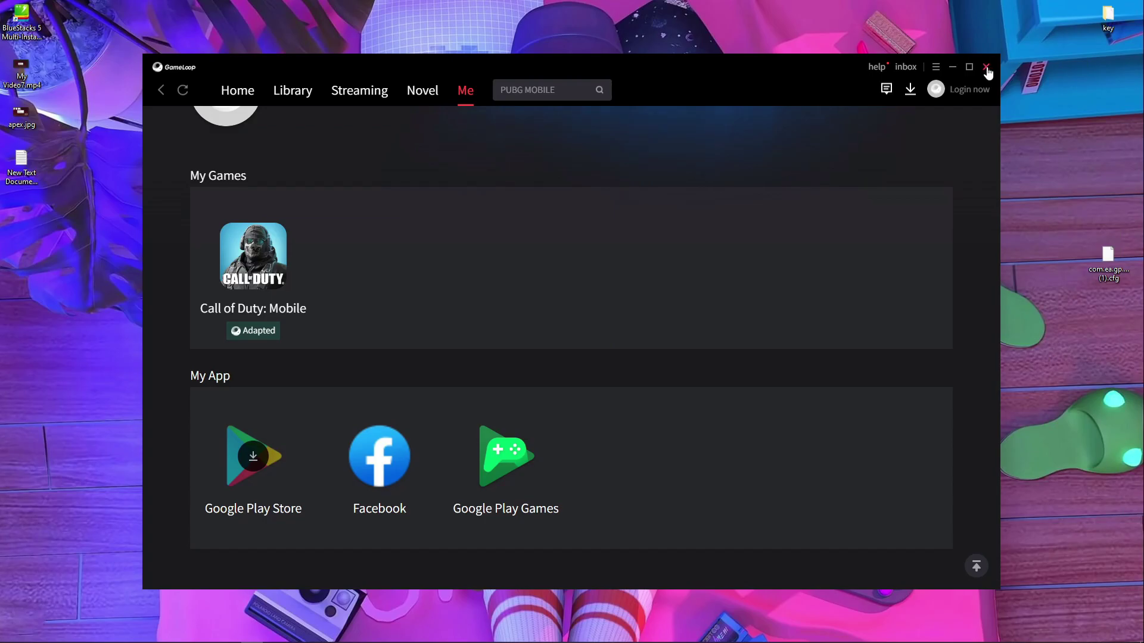
Close the GameLoop launcher and reopen it via Windows search and the tray icon.
{"action": "left_click", "coordinate": [986, 68]}
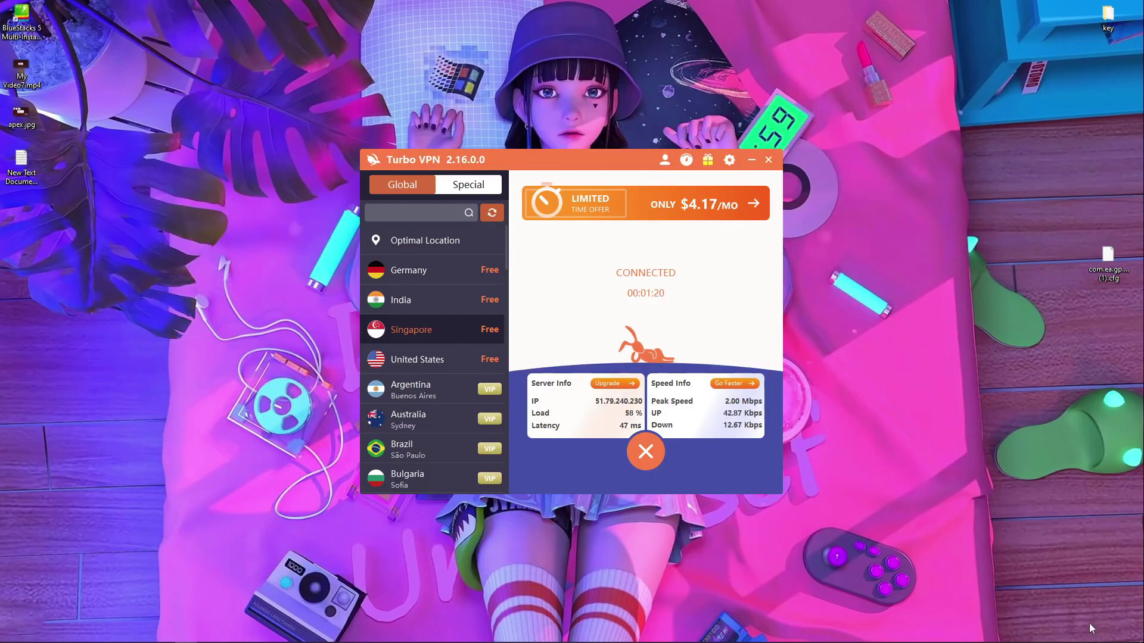
{"action": "left_click", "coordinate": [1011, 635]}
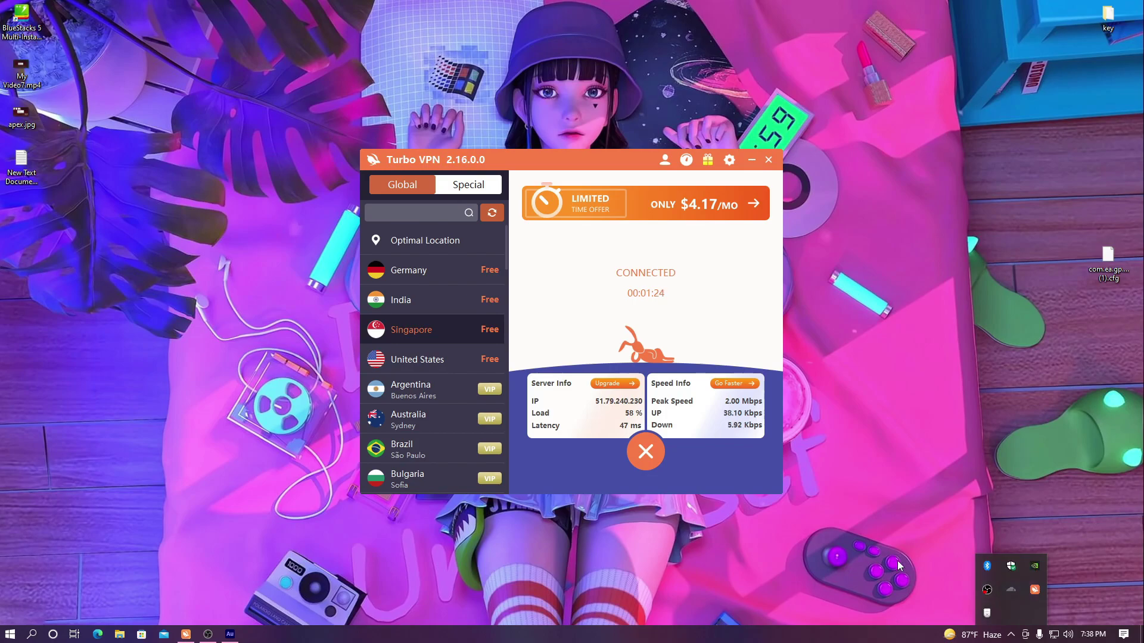
{"action": "left_click", "coordinate": [920, 548]}
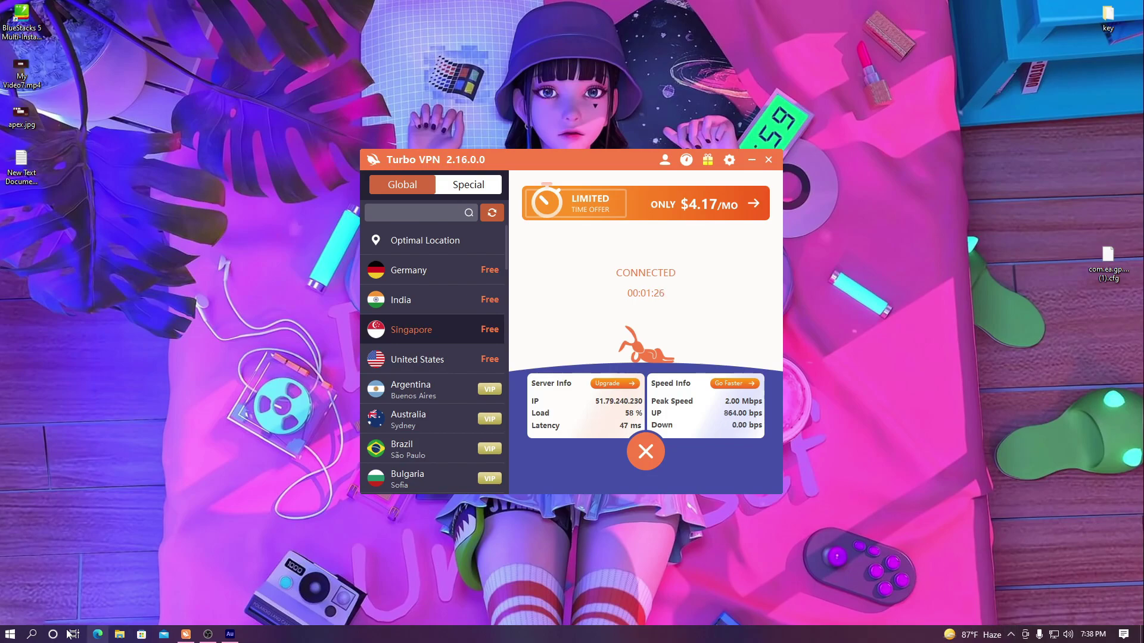
{"action": "left_click", "coordinate": [32, 635]}
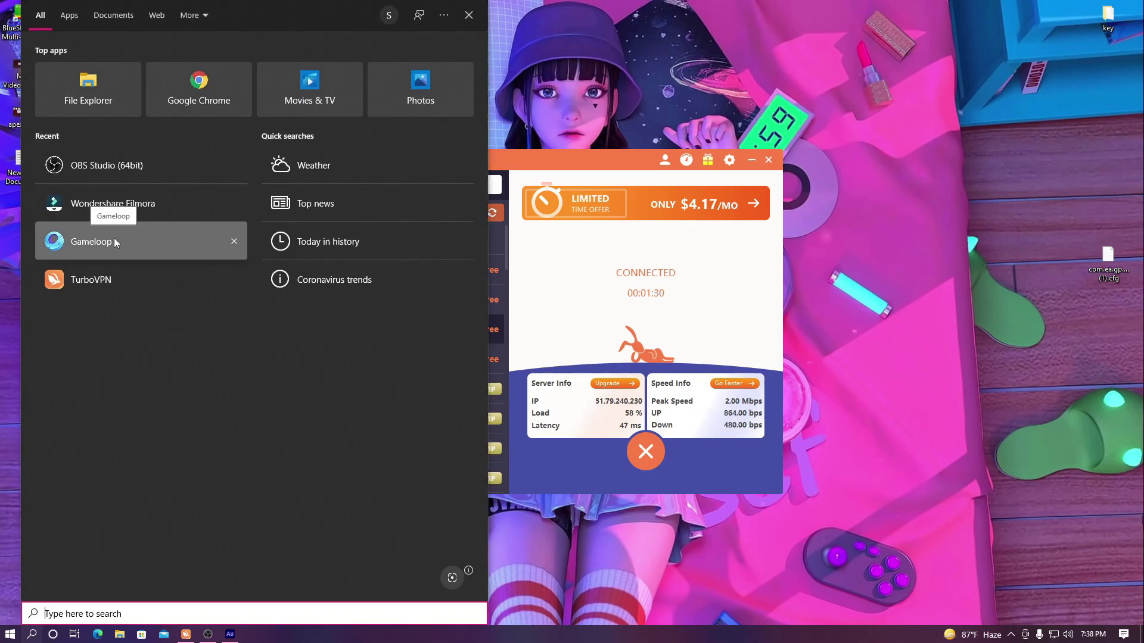
{"action": "left_click", "coordinate": [91, 247]}
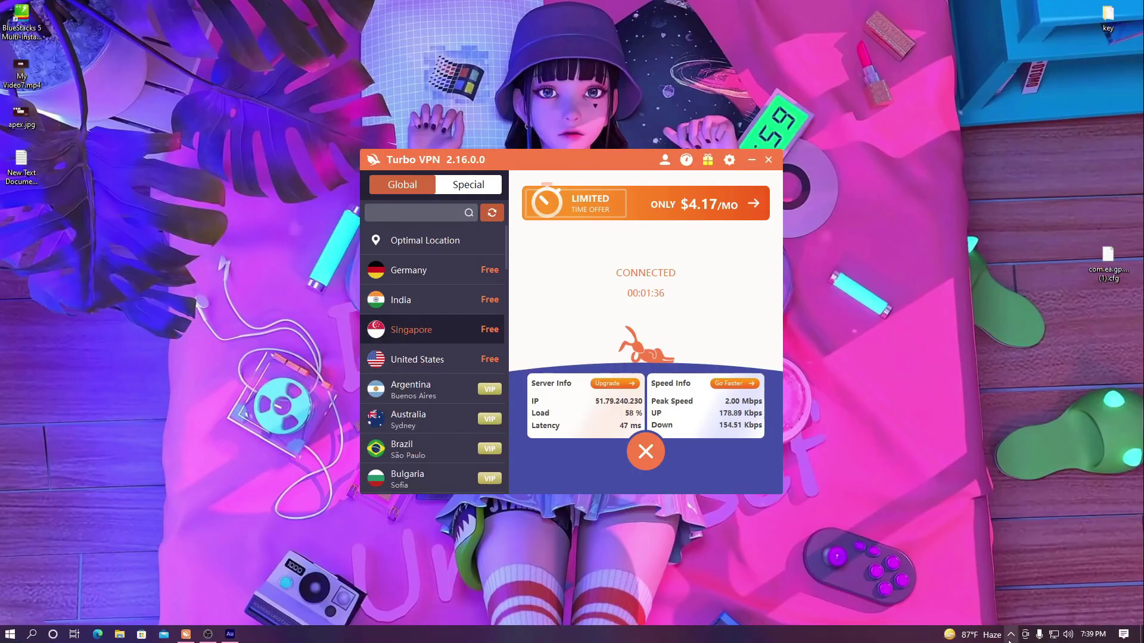
{"action": "left_click", "coordinate": [1011, 634]}
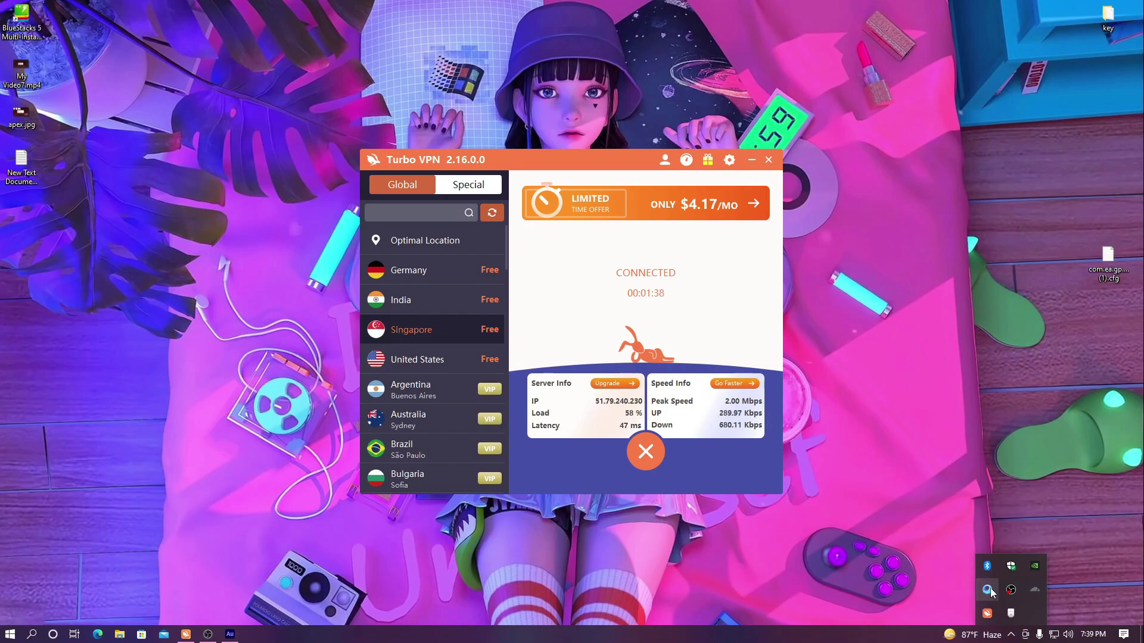
{"action": "left_click", "coordinate": [990, 592]}
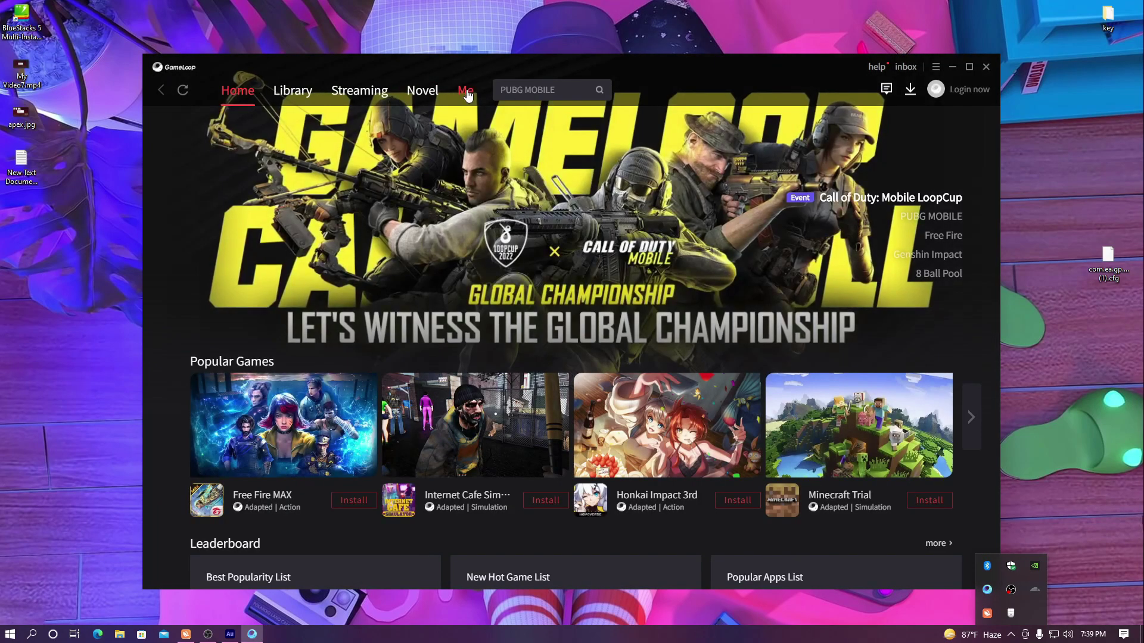
Launch Google Play Store from the Me page and check the Turbo VPN window.
{"action": "left_click", "coordinate": [471, 90]}
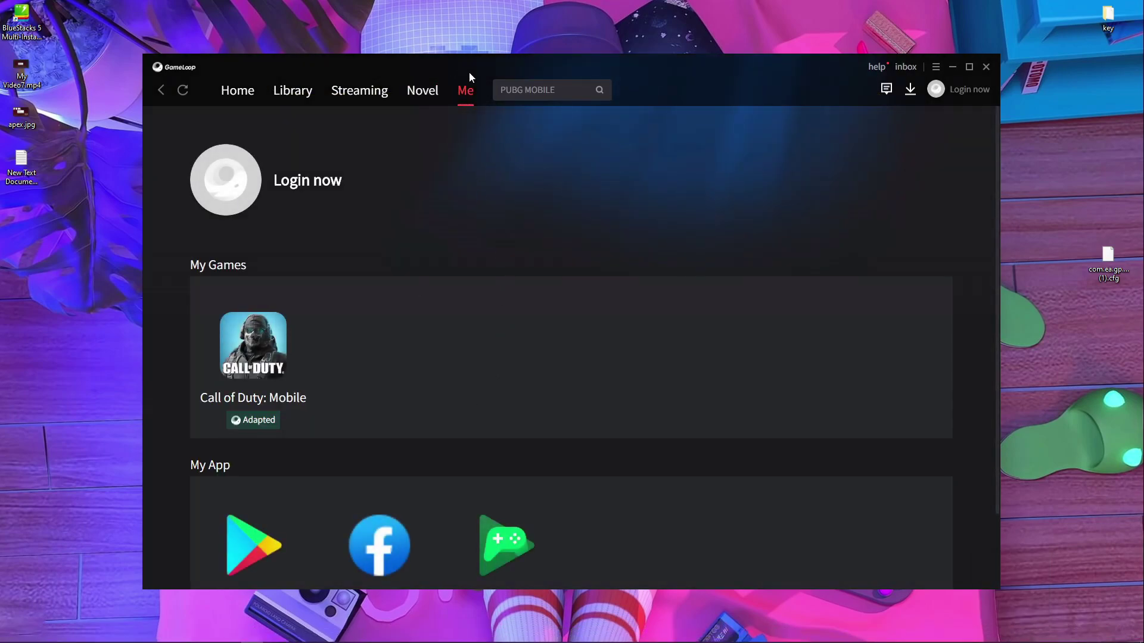
{"action": "left_click", "coordinate": [260, 502]}
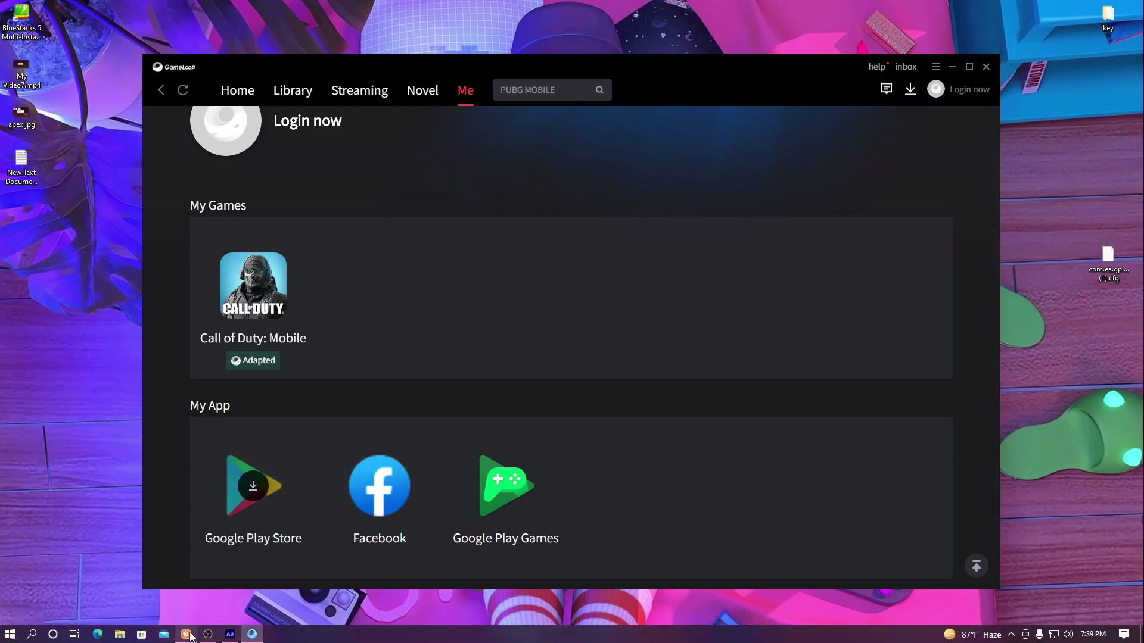
{"action": "left_click", "coordinate": [189, 635]}
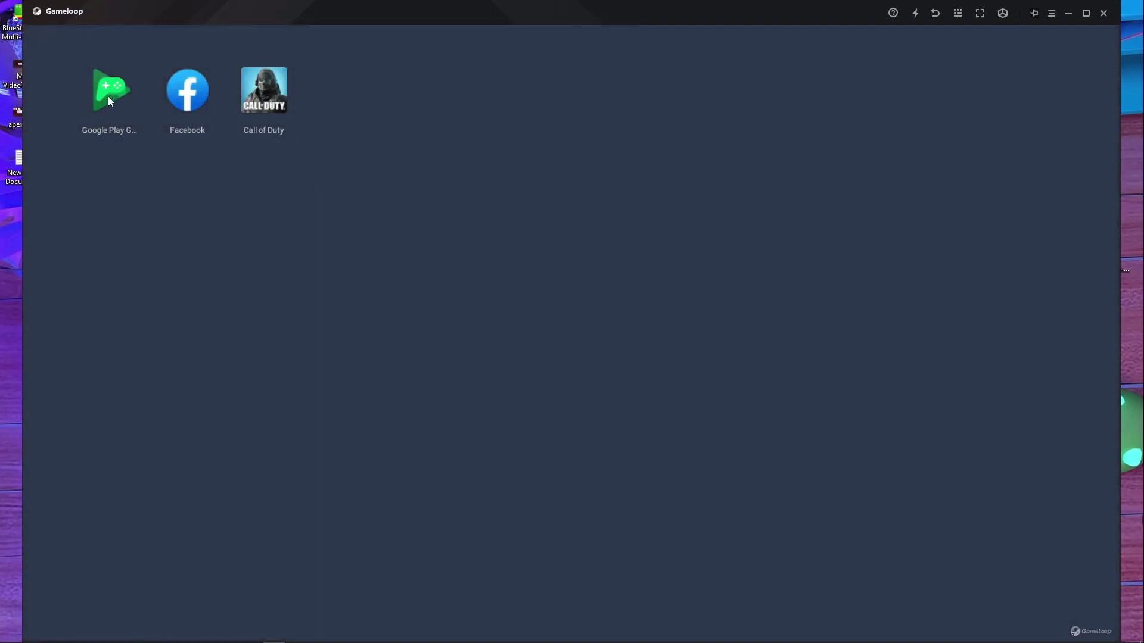
Search Google Play for 'apex' and install Apex Legends Mobile (2.58 GB).
{"action": "left_click", "coordinate": [108, 100]}
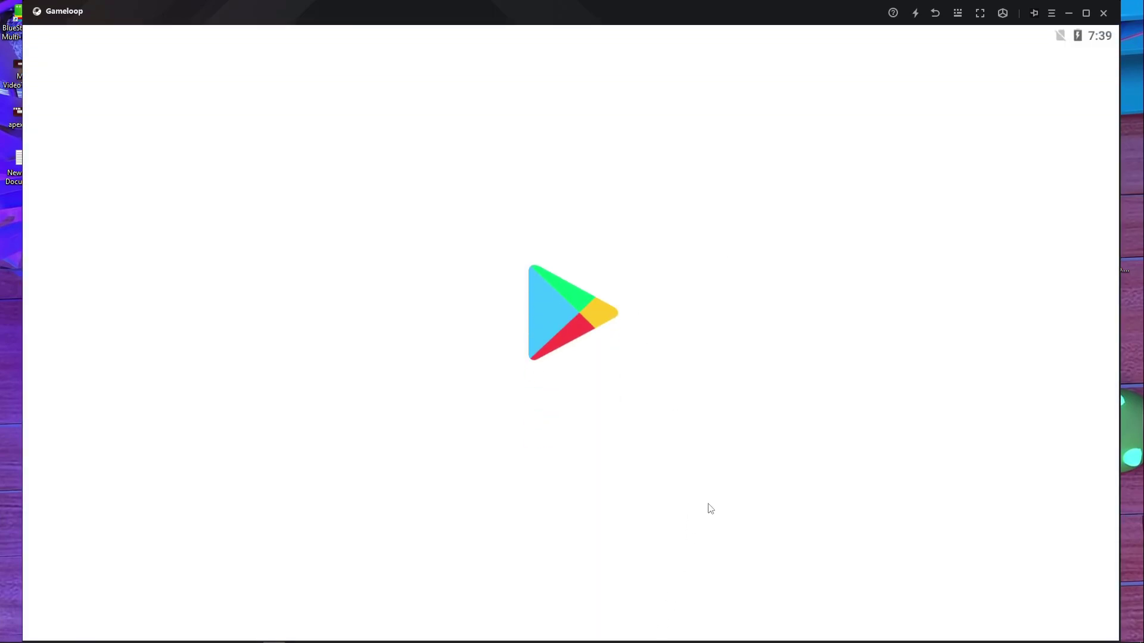
{"action": "left_click", "coordinate": [415, 74]}
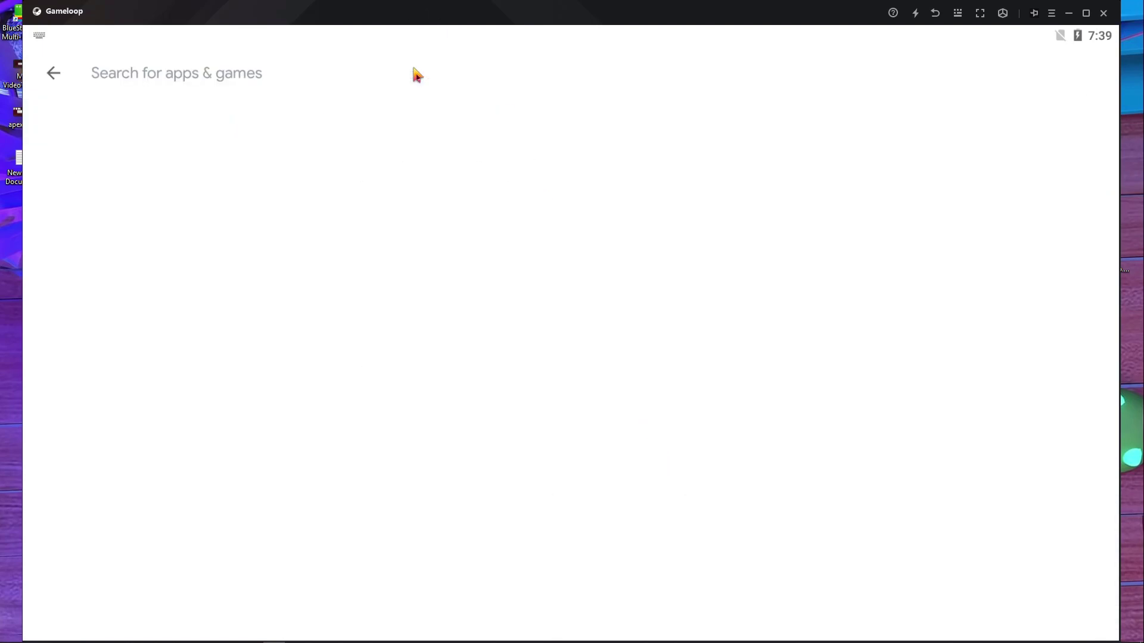
{"action": "type", "text": "ap"}
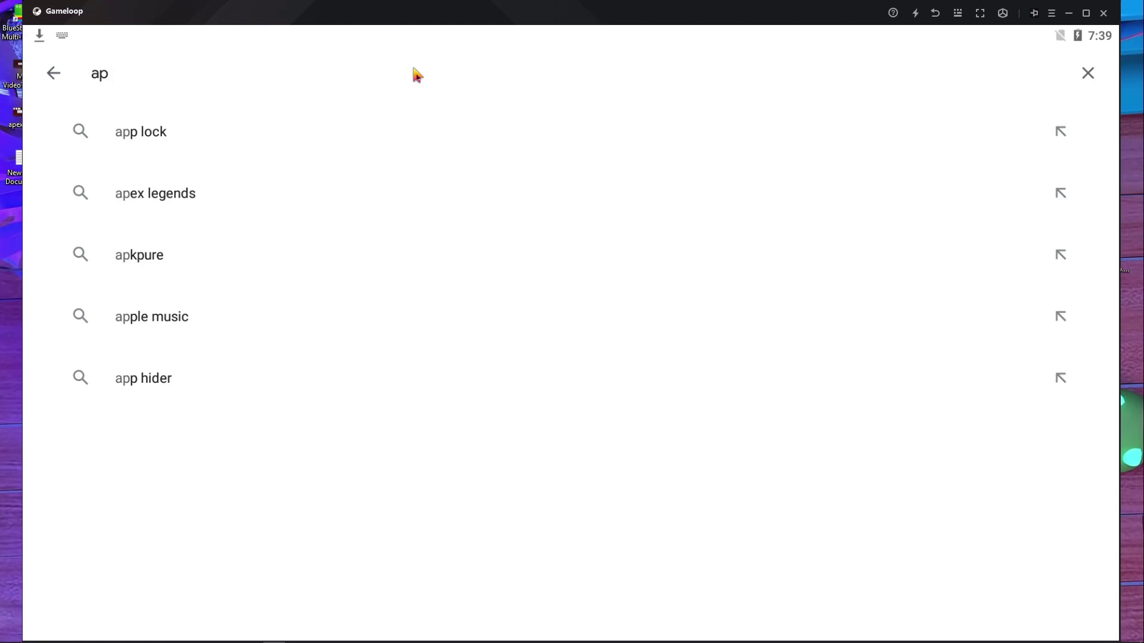
{"action": "type", "text": "ex"}
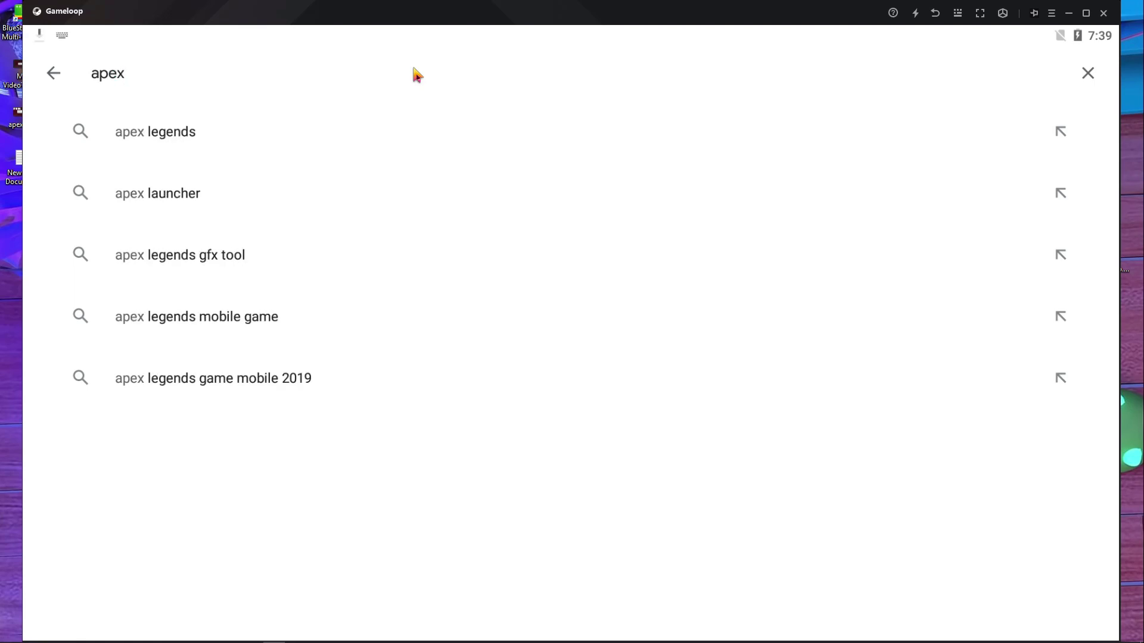
{"action": "left_click", "coordinate": [183, 133]}
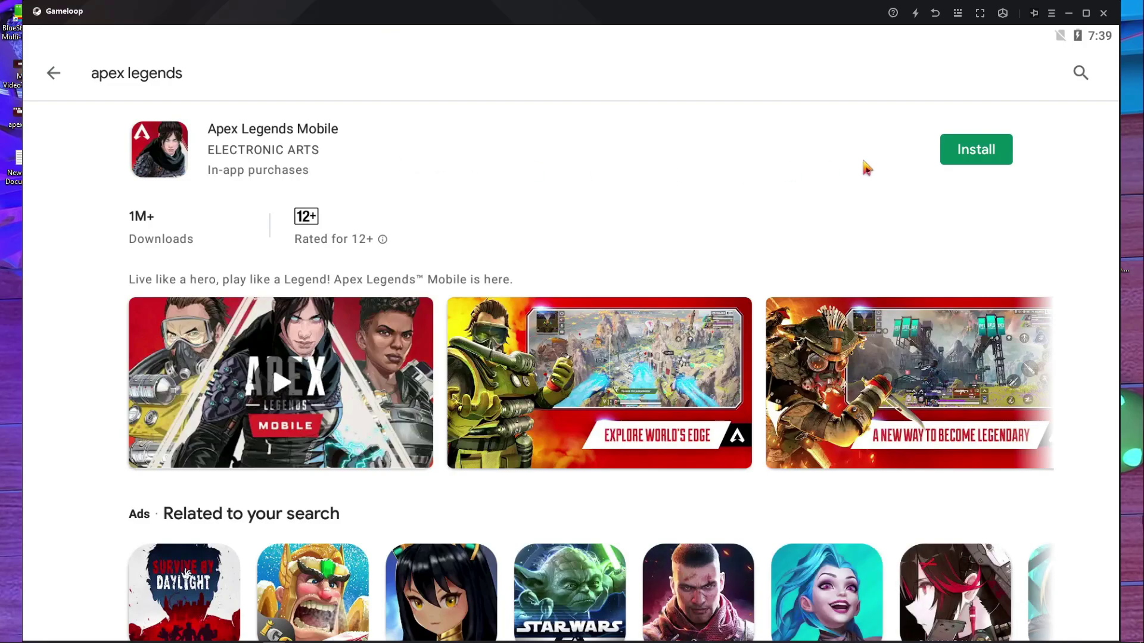
{"action": "left_click", "coordinate": [975, 150]}
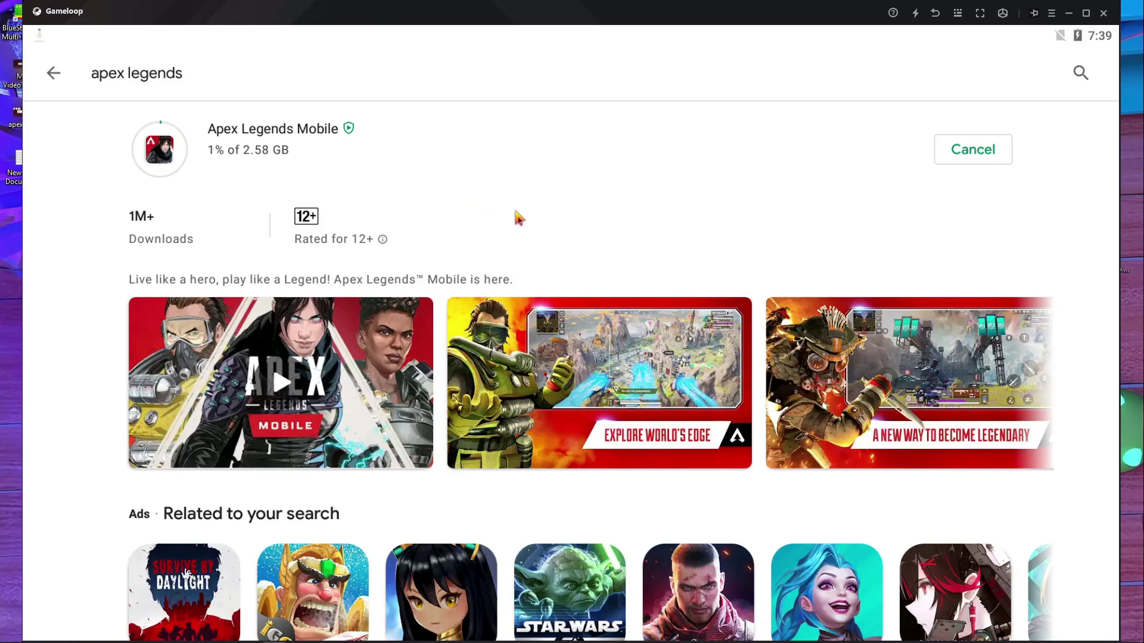
{"action": "left_click", "coordinate": [1051, 13]}
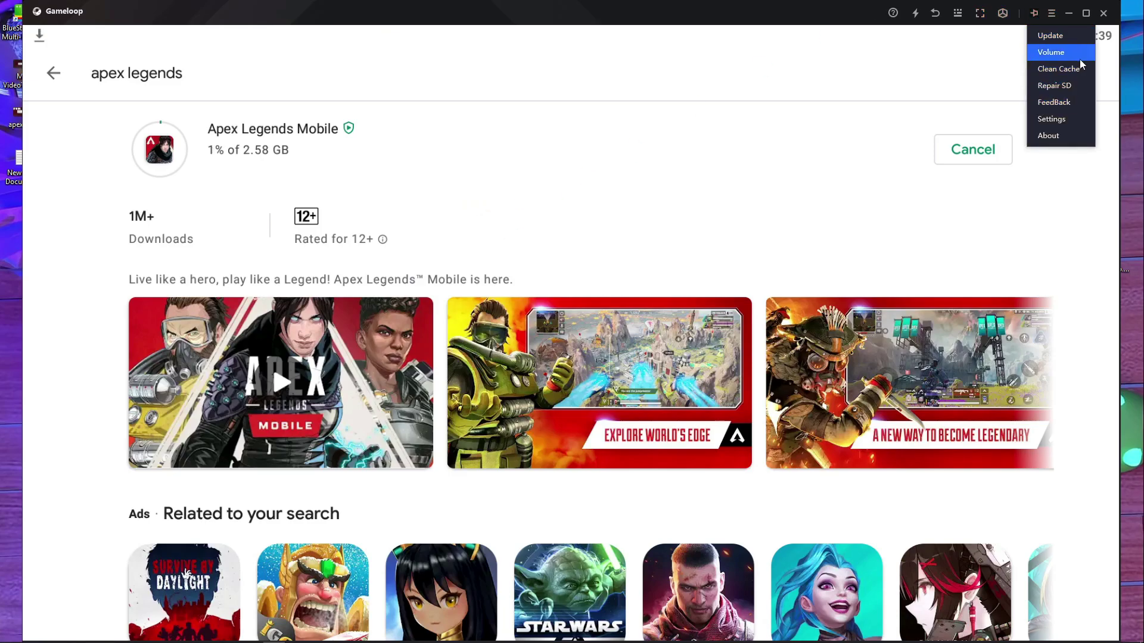
{"action": "left_click", "coordinate": [1044, 134]}
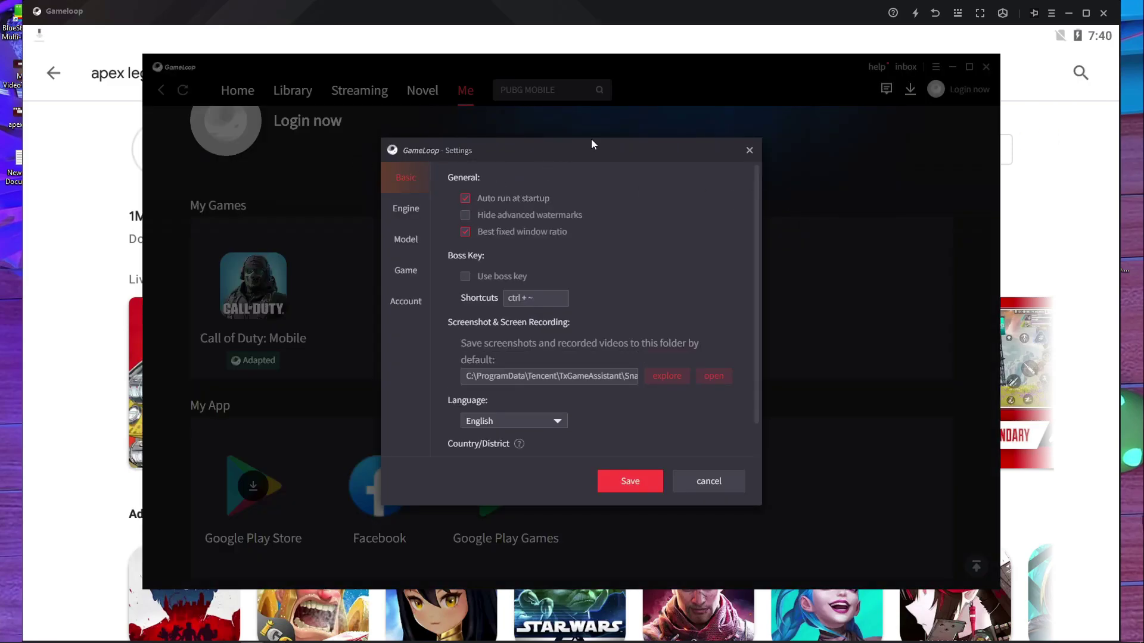
{"action": "left_click", "coordinate": [410, 211]}
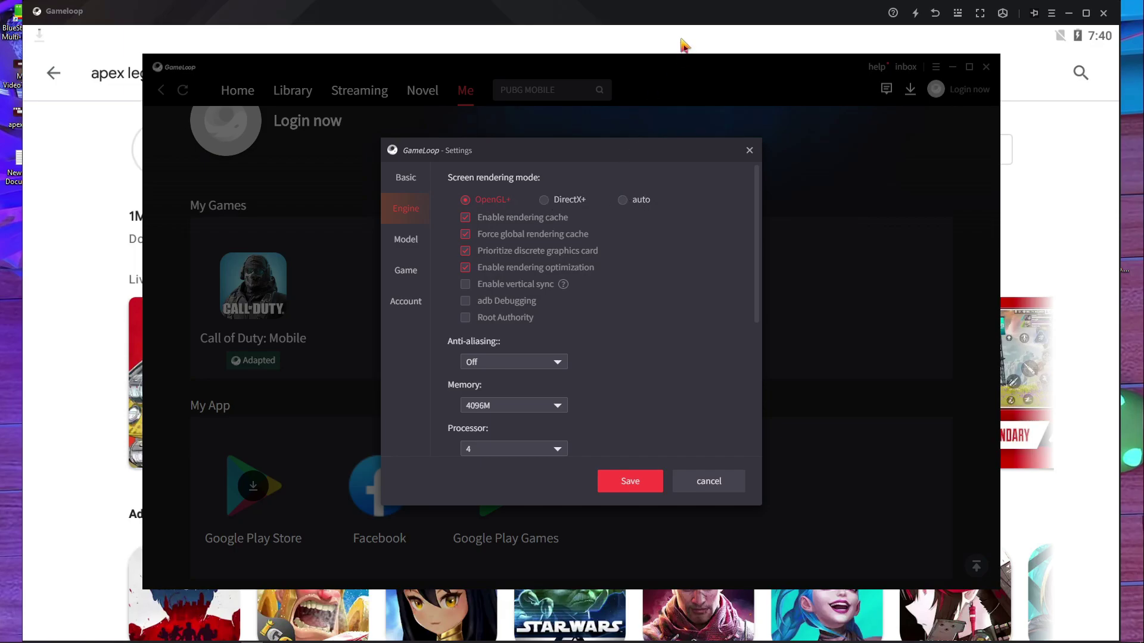
{"action": "left_click", "coordinate": [635, 9]}
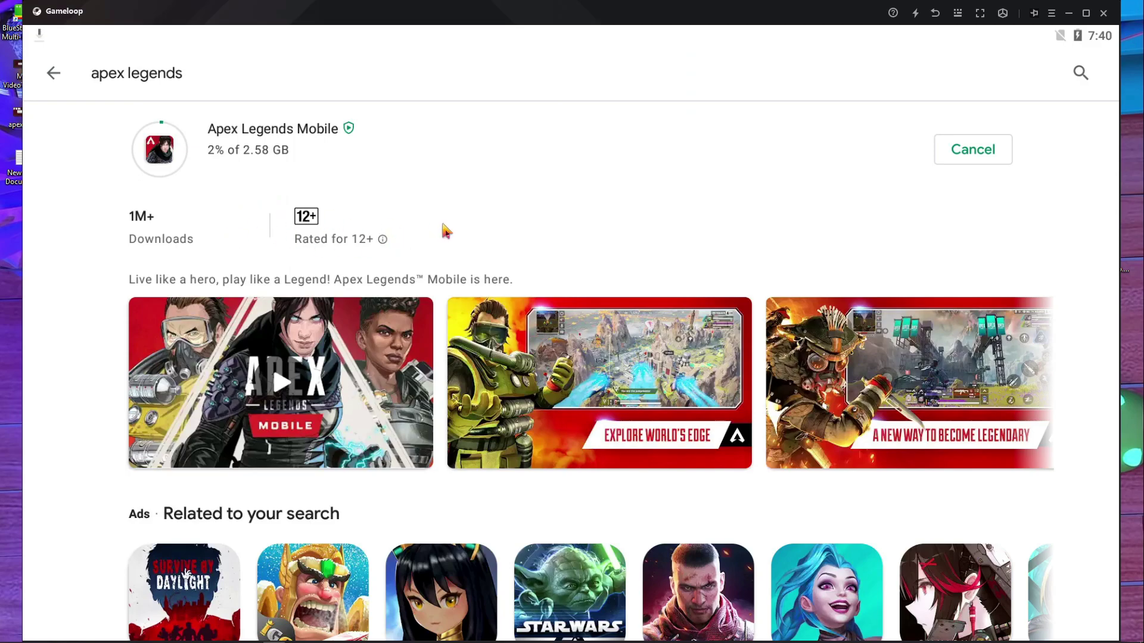
{"action": "mouse_move", "coordinate": [443, 638]}
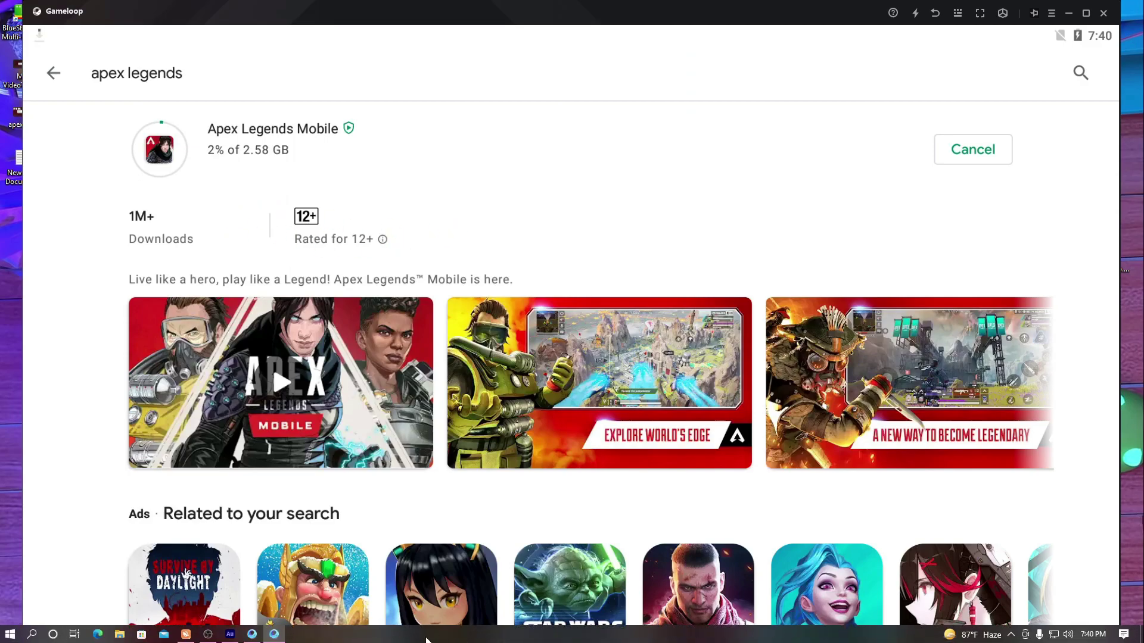
{"action": "left_click", "coordinate": [252, 634]}
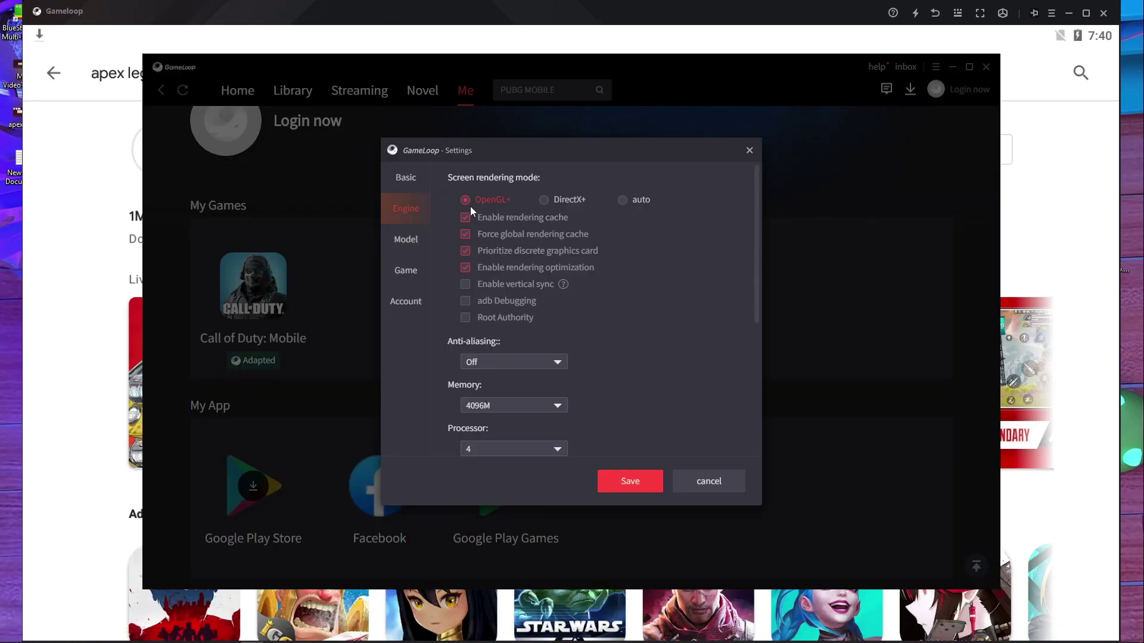
{"action": "scroll", "coordinate": [663, 338], "scroll_direction": "down", "scroll_amount": 2}
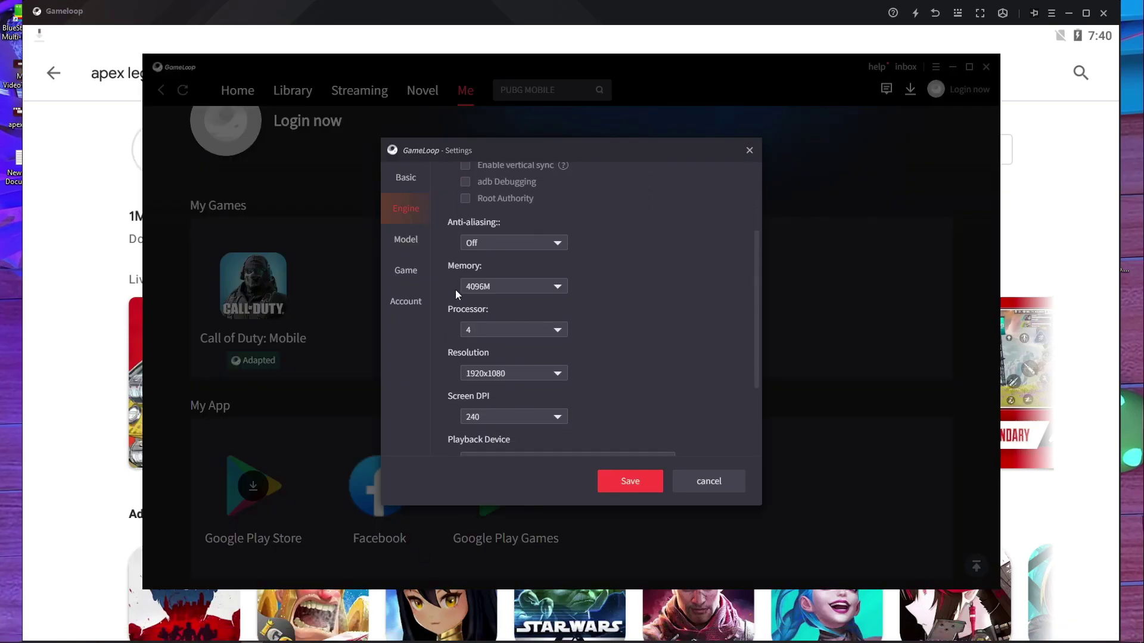
{"action": "left_click", "coordinate": [519, 288]}
{"action": "left_click", "coordinate": [529, 330]}
{"action": "left_click", "coordinate": [635, 327]}
{"action": "scroll", "coordinate": [640, 330], "scroll_direction": "down", "scroll_amount": 2}
{"action": "left_click", "coordinate": [531, 255]}
{"action": "left_click", "coordinate": [634, 261]}
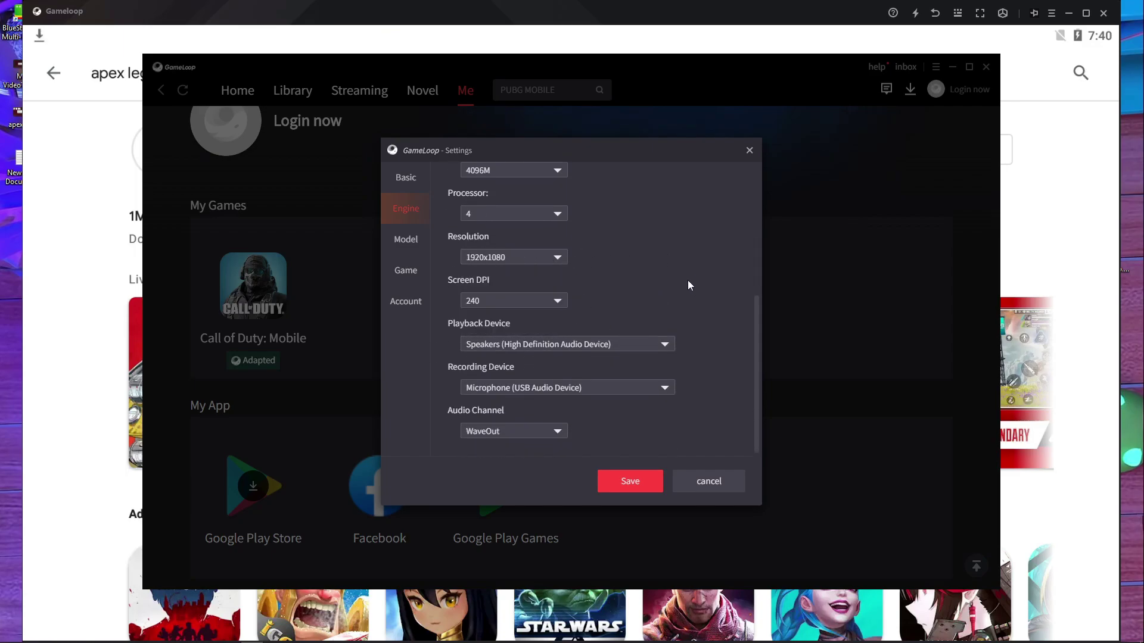
{"action": "left_click", "coordinate": [408, 244]}
{"action": "left_click", "coordinate": [572, 198]}
{"action": "left_click", "coordinate": [574, 219]}
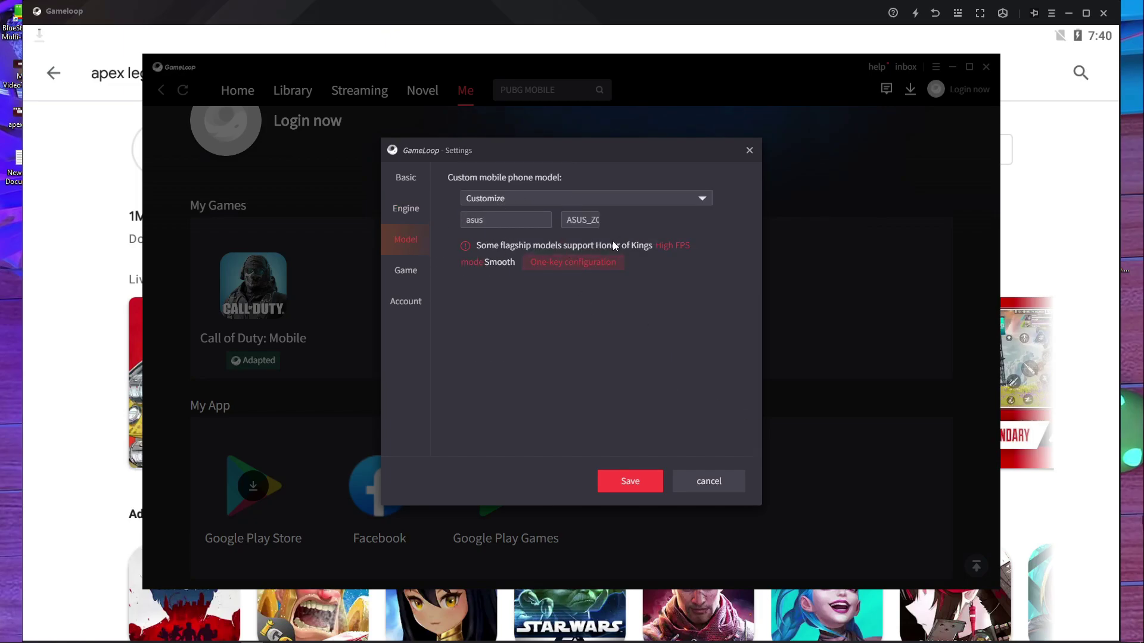
{"action": "left_click", "coordinate": [412, 277]}
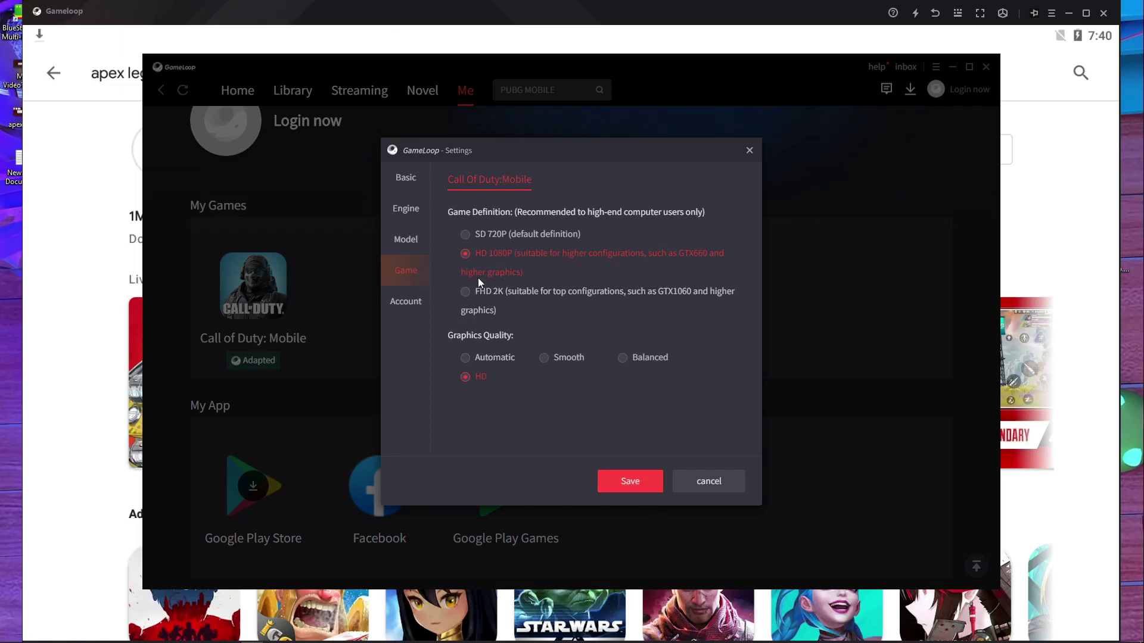
{"action": "left_click", "coordinate": [411, 216]}
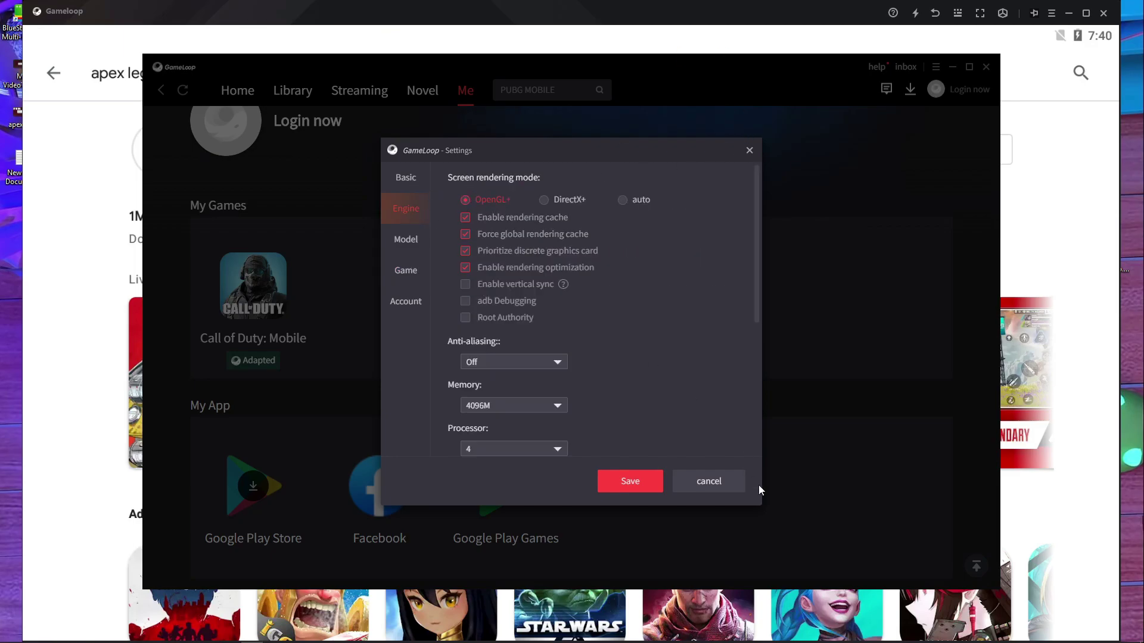
{"action": "left_click", "coordinate": [655, 485]}
{"action": "left_click", "coordinate": [985, 67]}
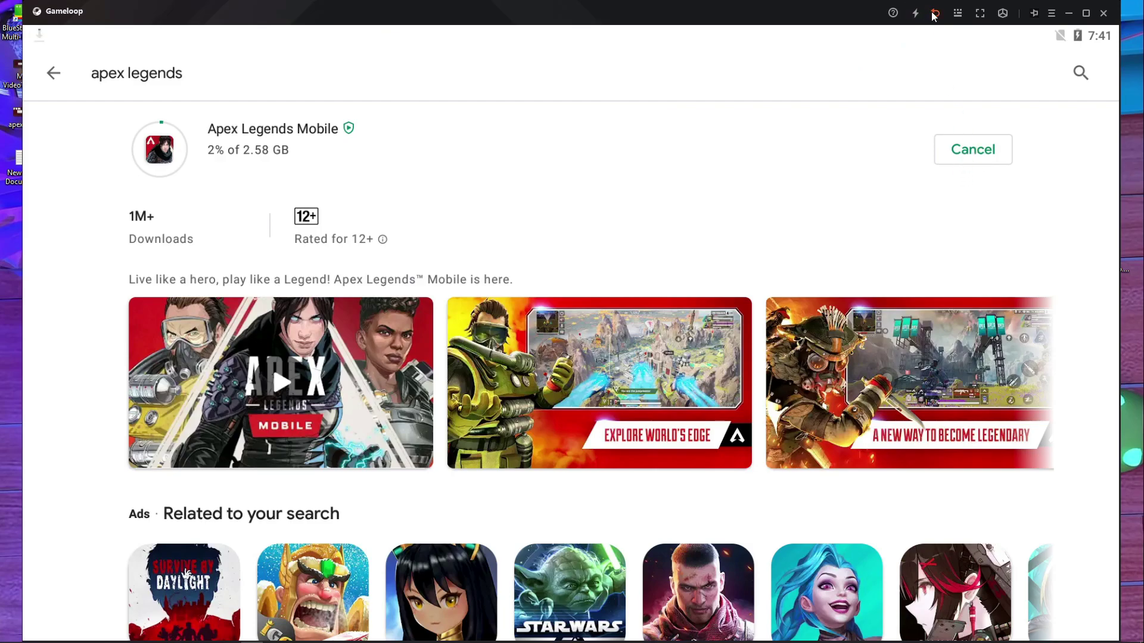
{"action": "mouse_move", "coordinate": [74, 638]}
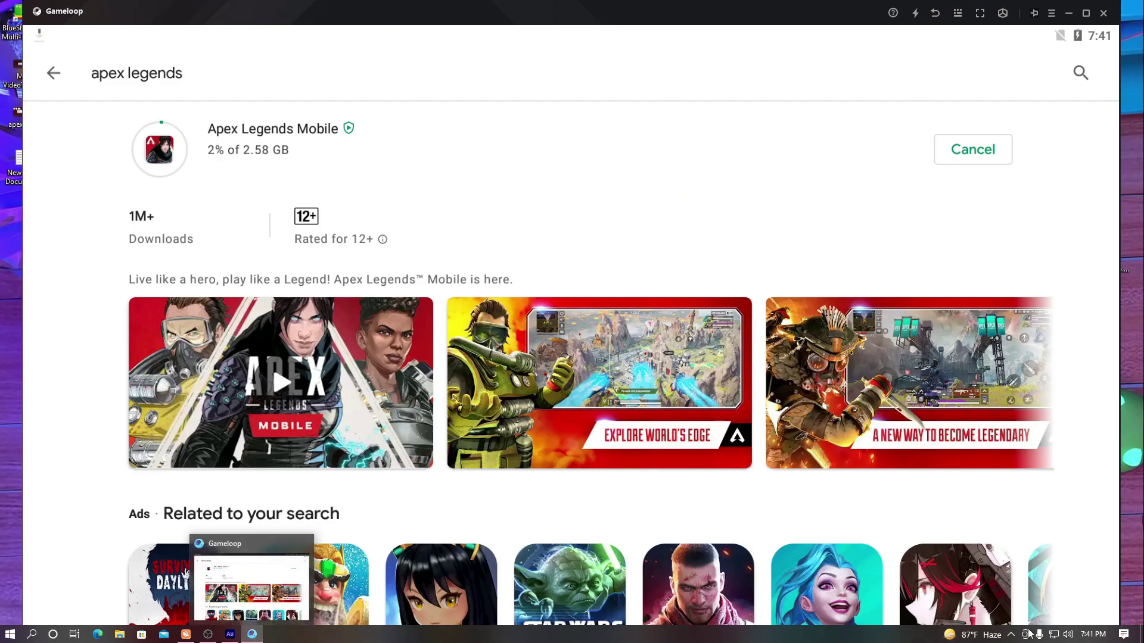
{"action": "left_click", "coordinate": [1012, 635]}
{"action": "left_click", "coordinate": [987, 592]}
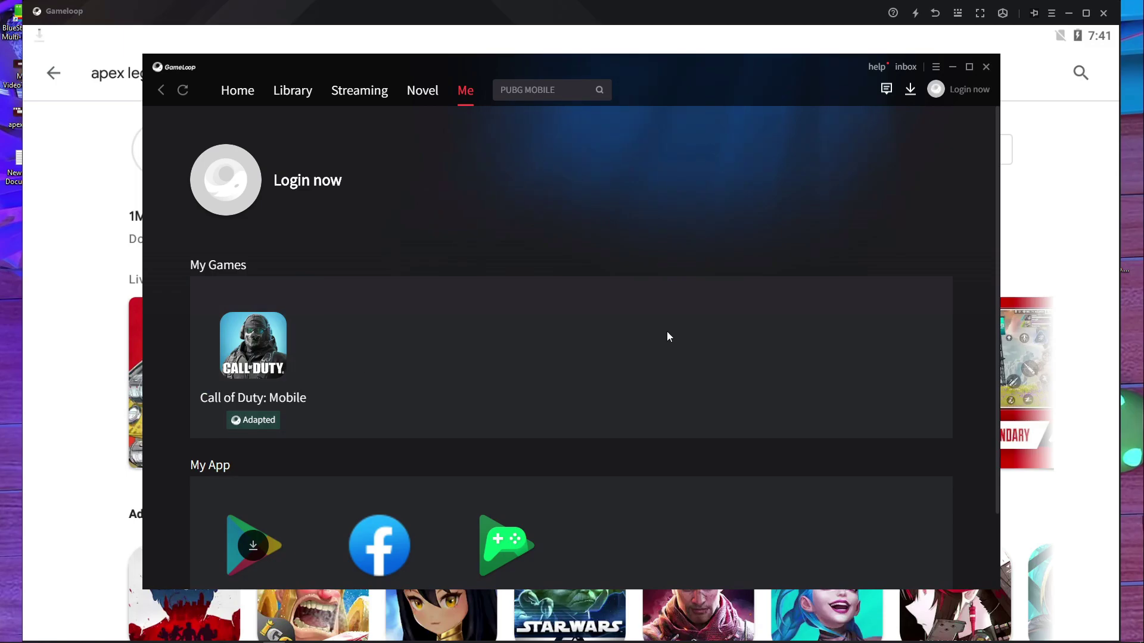
{"action": "mouse_move", "coordinate": [774, 94]}
{"action": "left_mouse_down"}
{"action": "mouse_move", "coordinate": [756, 127]}
{"action": "mouse_move", "coordinate": [756, 317]}
{"action": "mouse_move", "coordinate": [751, 127]}
{"action": "mouse_move", "coordinate": [780, 90]}
{"action": "left_mouse_up"}
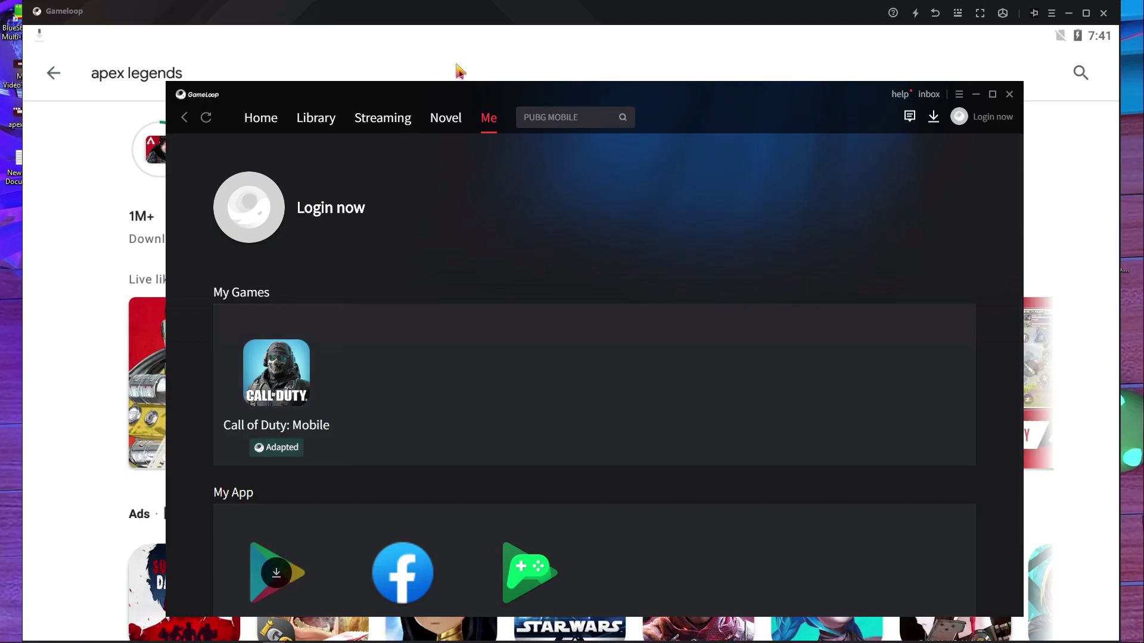
{"action": "left_click", "coordinate": [930, 11]}
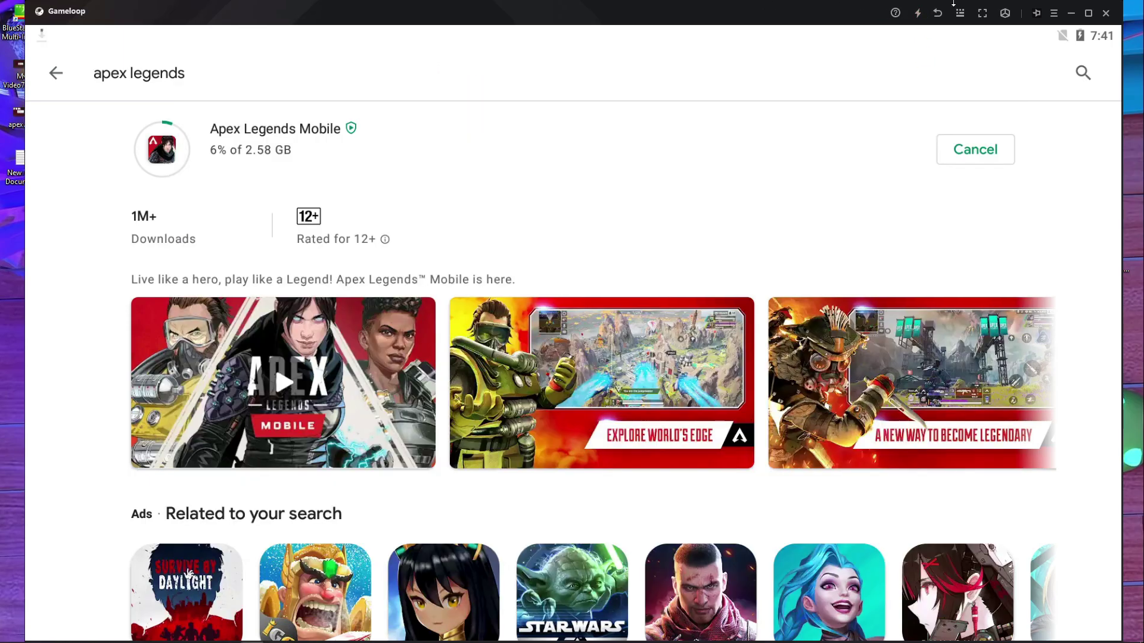
Leave the Play Store page and bring up the emulator's Android home screen.
{"action": "left_click", "coordinate": [937, 14]}
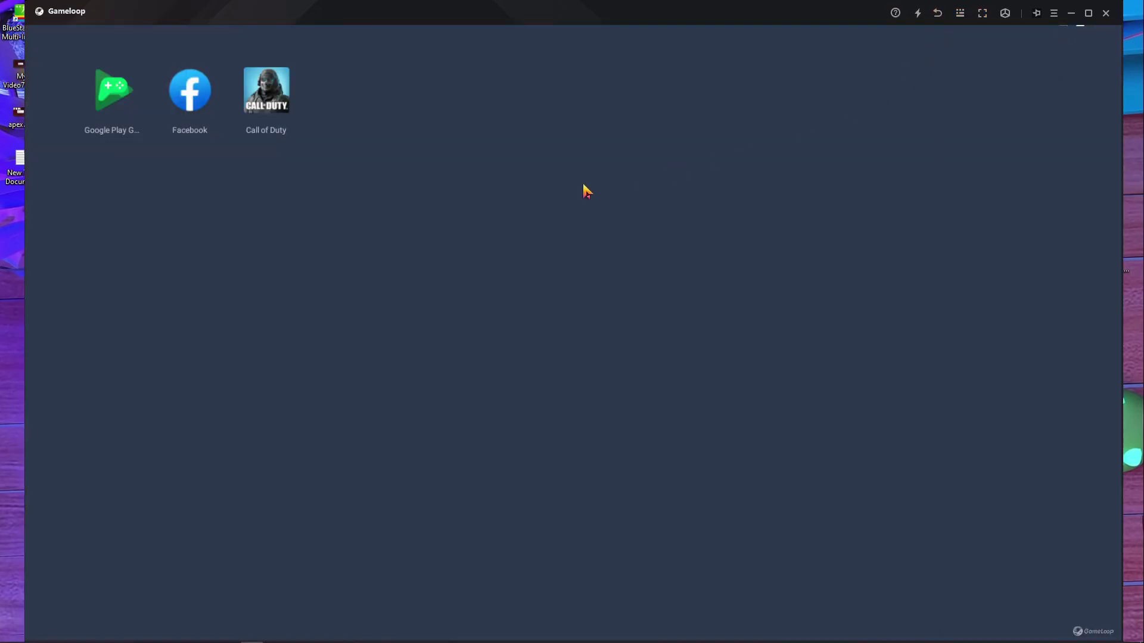